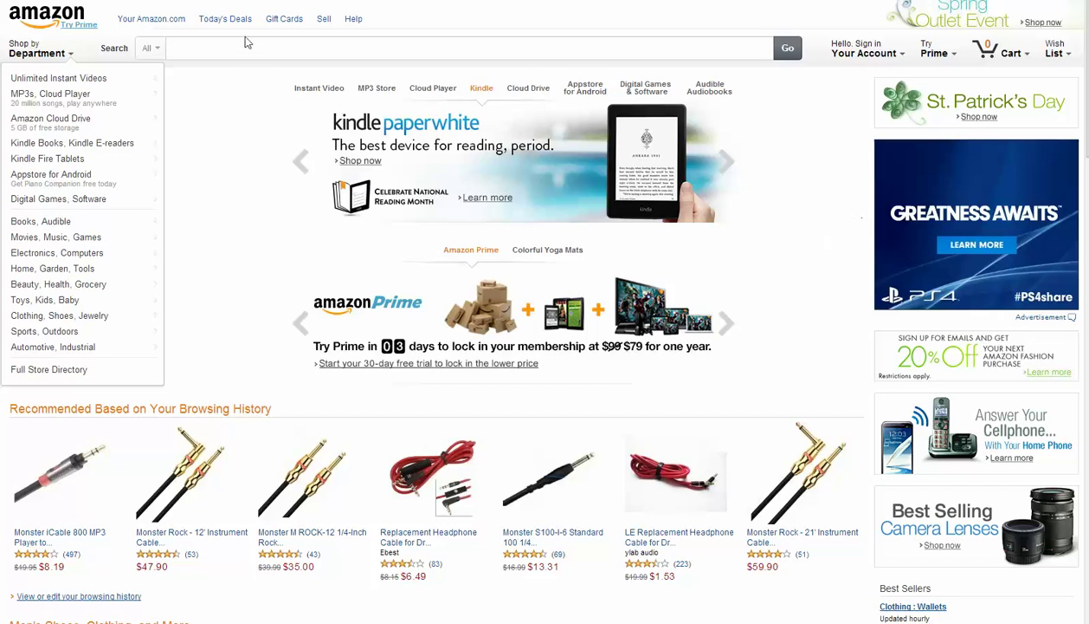
# Scope the Amazon search to the Home & Kitchen department and open its page
pyautogui.click(156, 54)
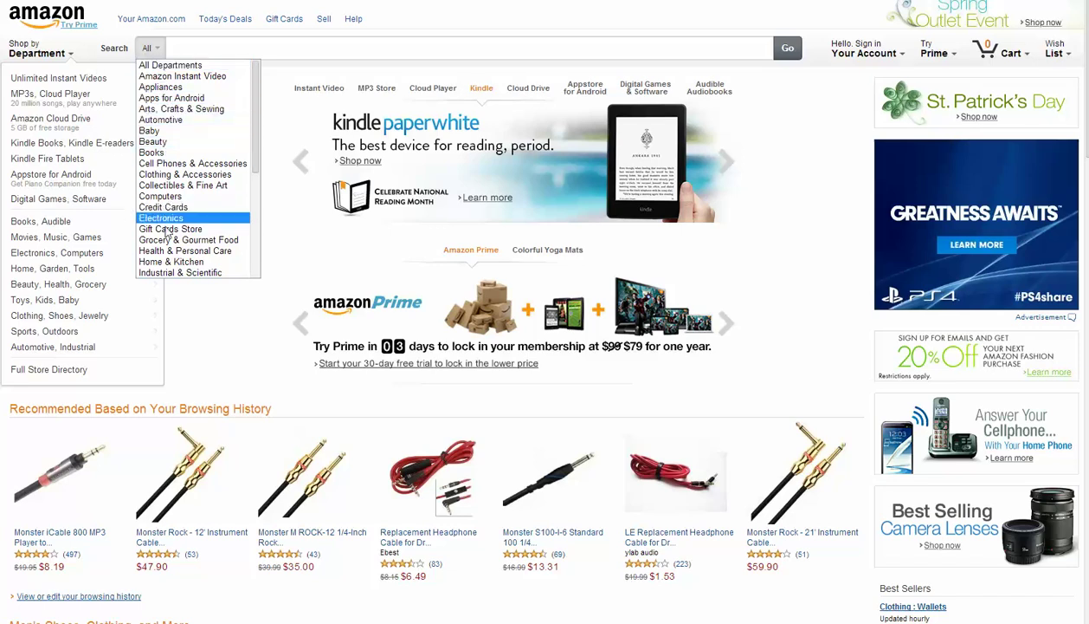
pyautogui.scroll(-3, 170, 237)
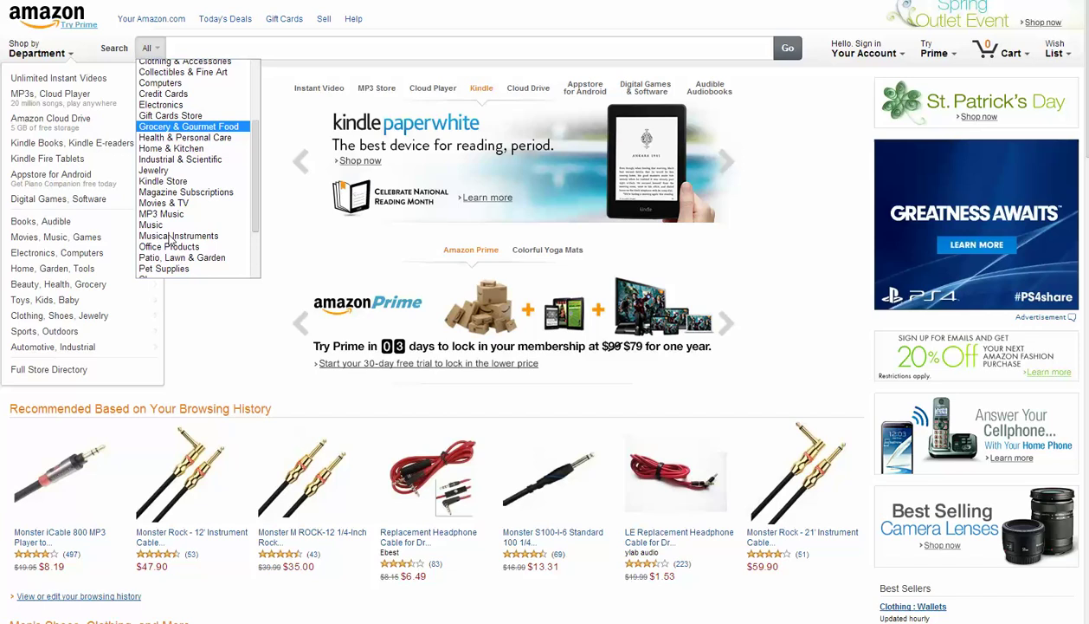
pyautogui.click(176, 149)
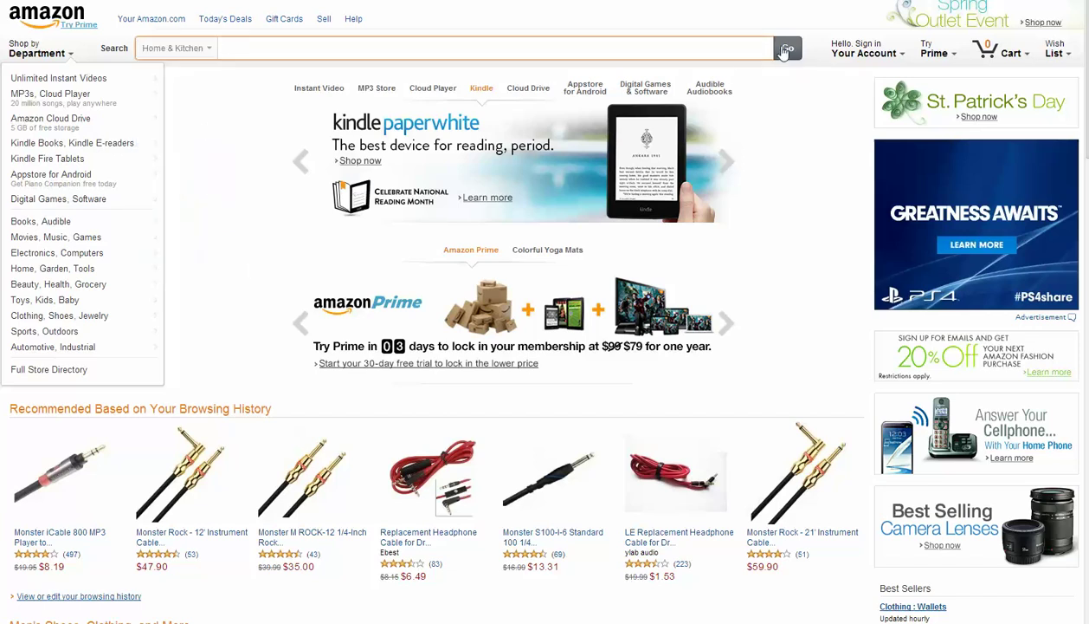
pyautogui.click(783, 50)
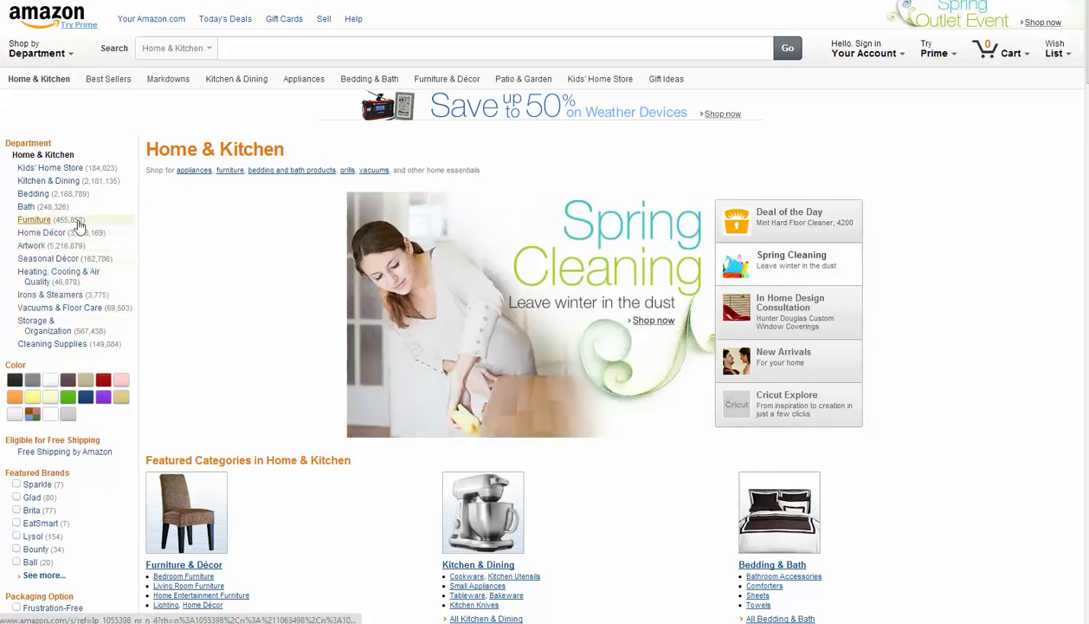
# Open Bedding and narrow it to Free Shipping by Amazon items, about 86,769 results
pyautogui.click(33, 194)
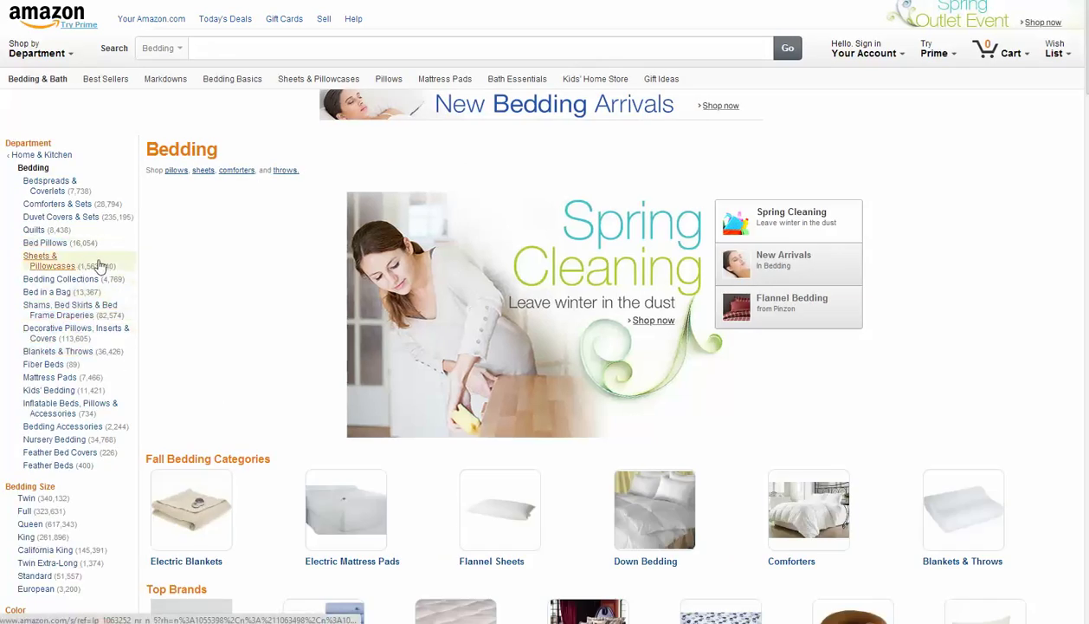
pyautogui.scroll(-2, 100, 266)
pyautogui.scroll(-2, 99, 266)
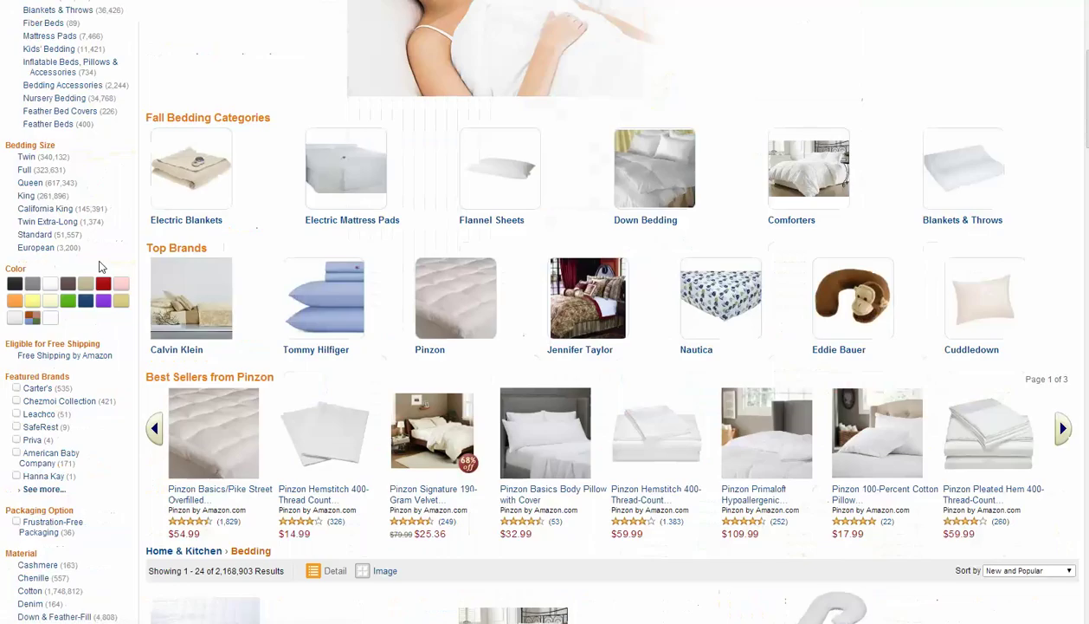
pyautogui.scroll(2, 50, 343)
pyautogui.scroll(2, 90, 260)
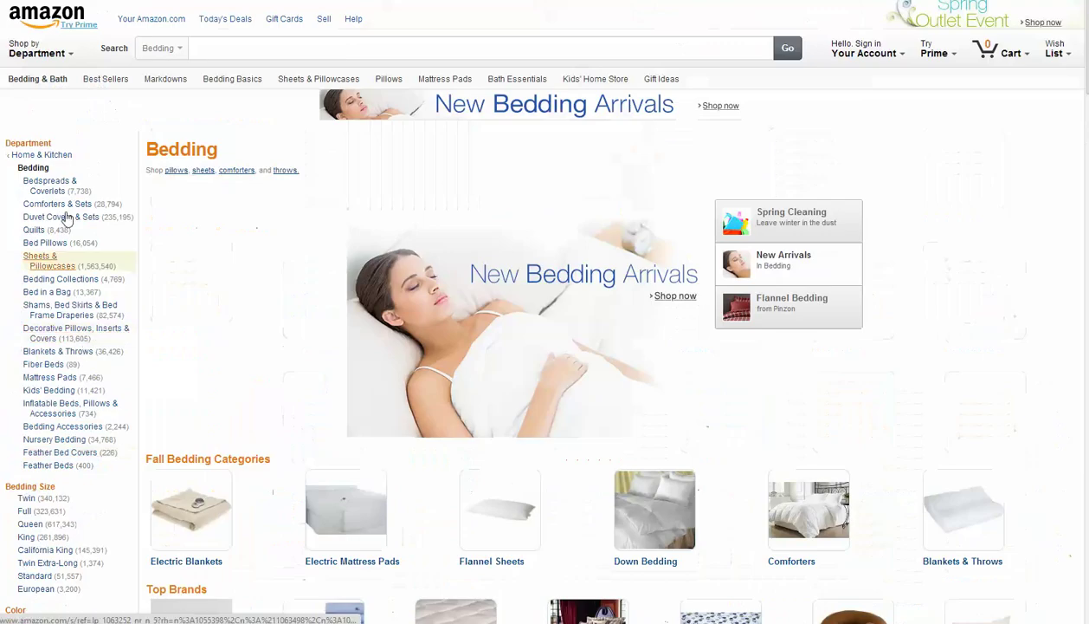
pyautogui.scroll(-3, 100, 487)
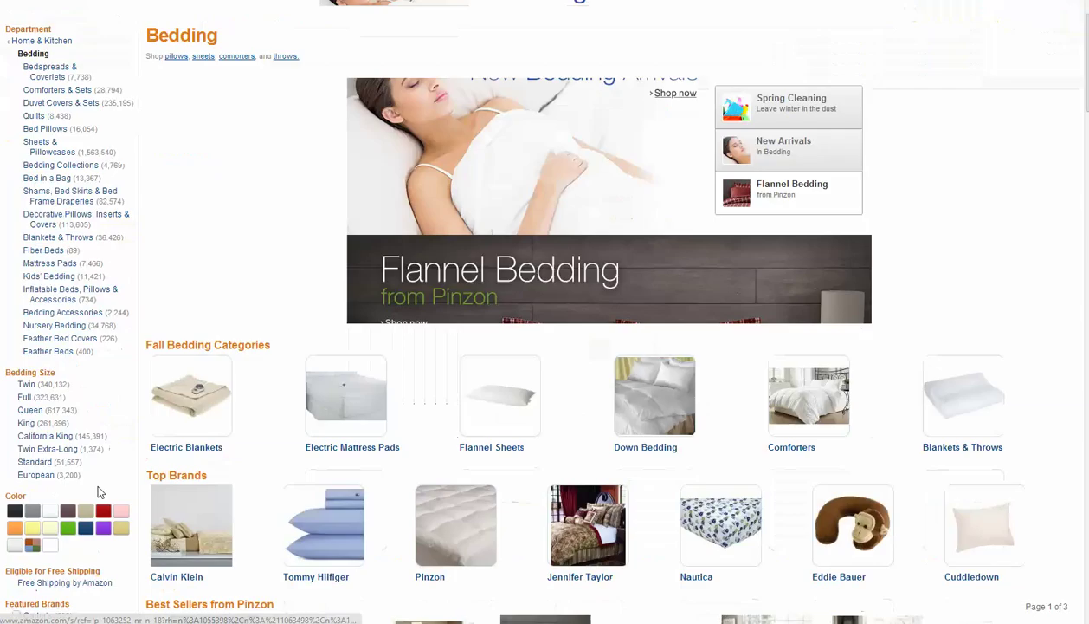
pyautogui.scroll(-1, 80, 472)
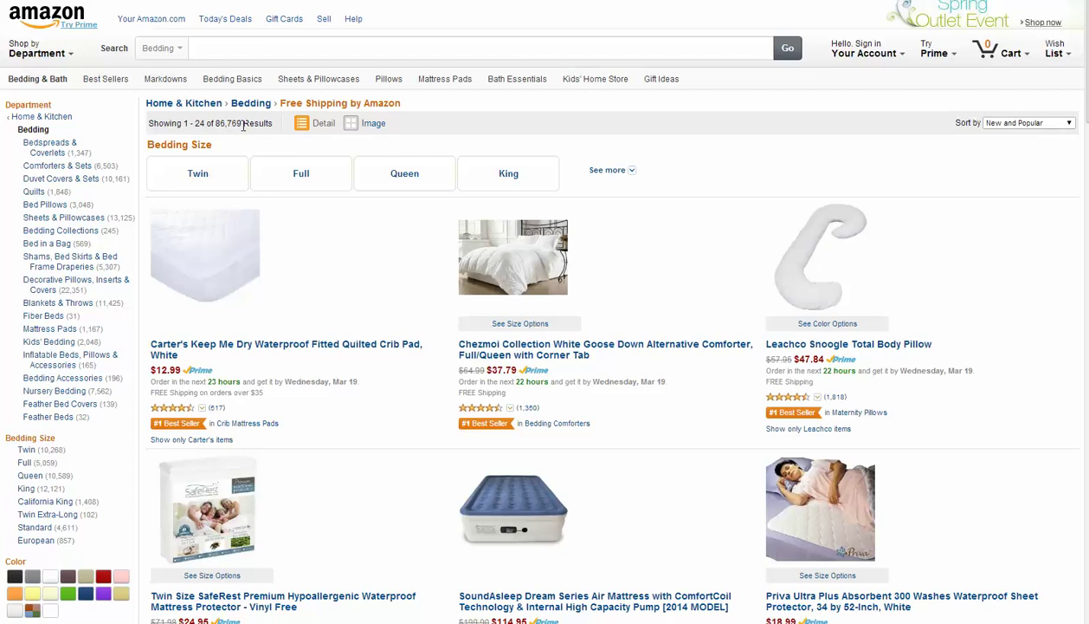
# Apply the 4 Stars & Up review filter, cutting Bedding results to about 11,592
pyautogui.scroll(-1, 107, 293)
pyautogui.scroll(-1, 107, 298)
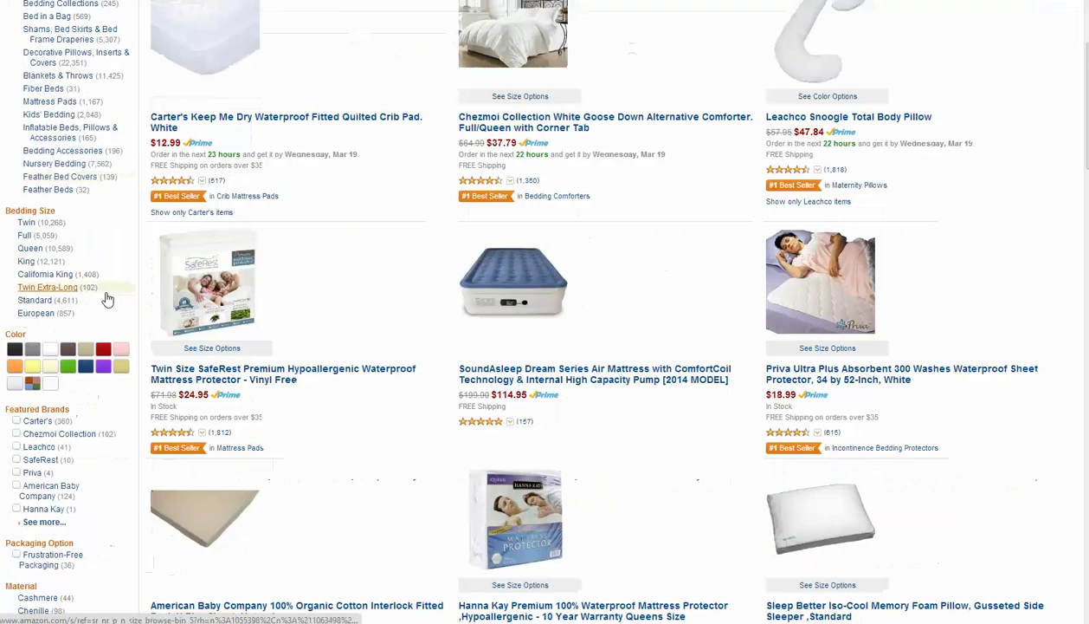
pyautogui.scroll(-1, 106, 299)
pyautogui.scroll(-1, 107, 299)
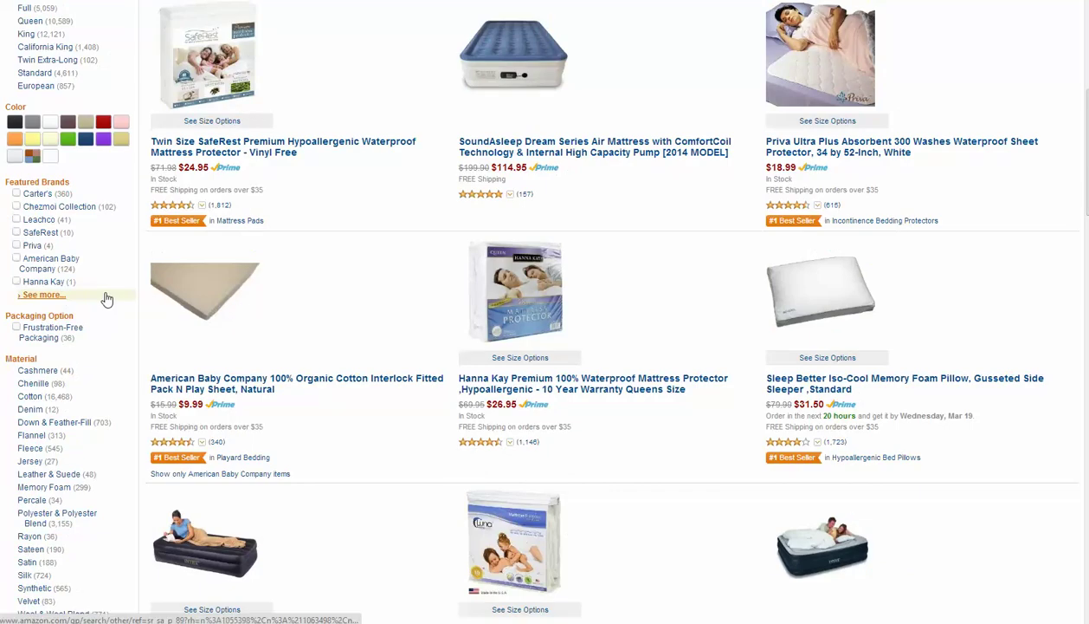
pyautogui.scroll(-1, 106, 299)
pyautogui.scroll(-1, 106, 299)
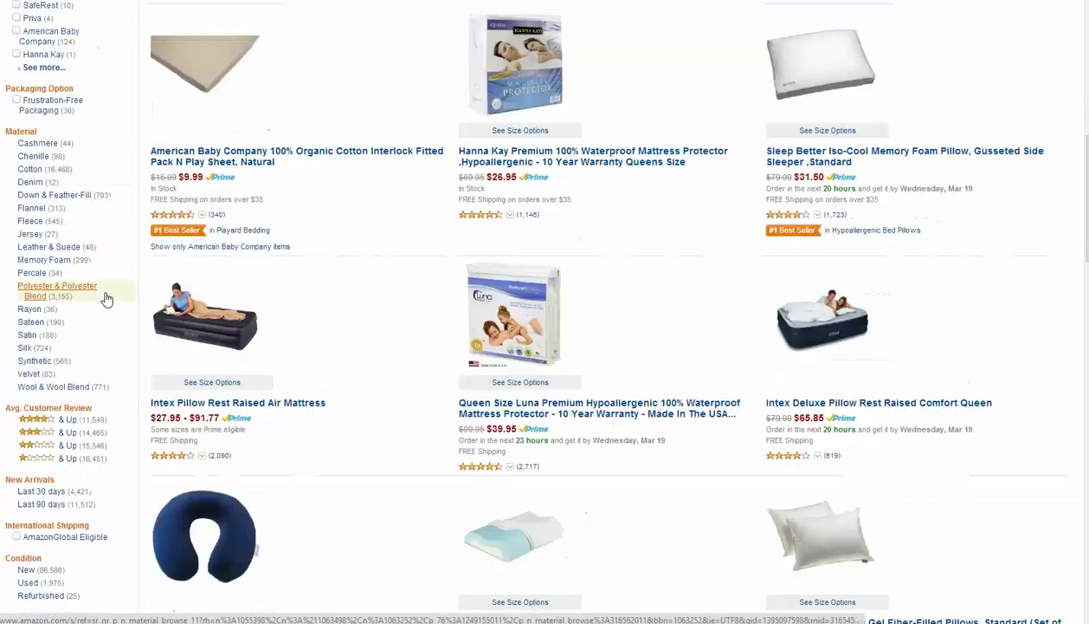
pyautogui.scroll(-1, 107, 298)
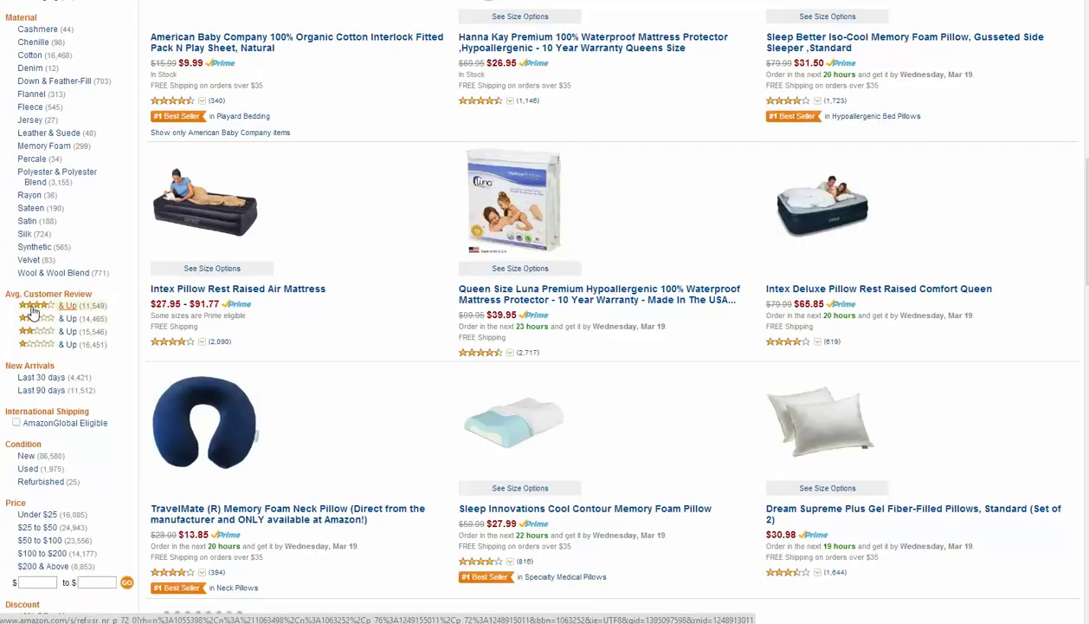
pyautogui.click(66, 308)
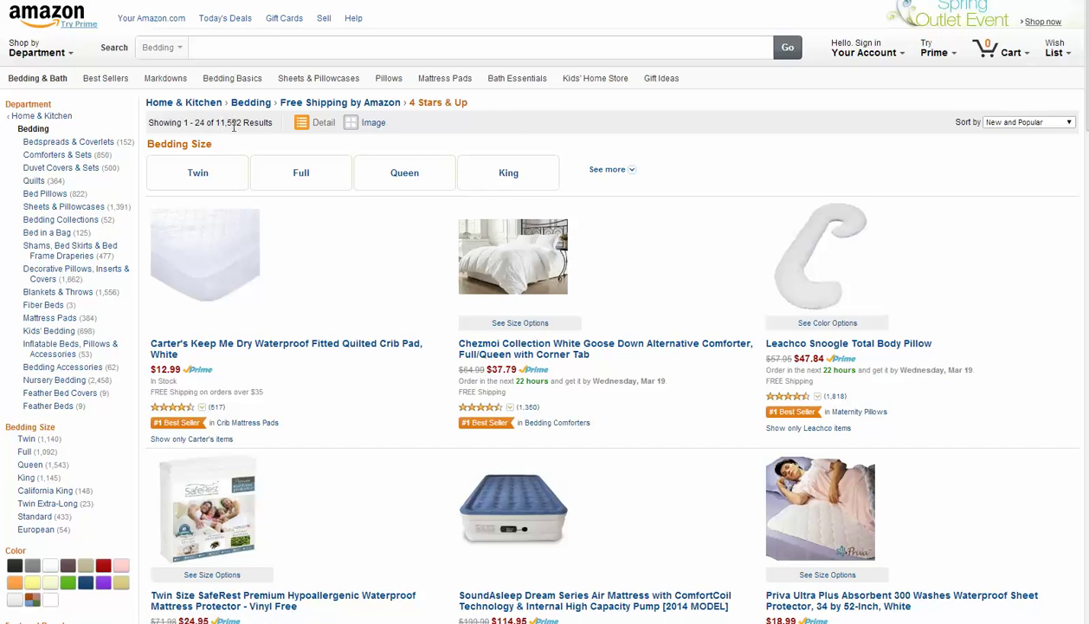
pyautogui.scroll(-3, 127, 372)
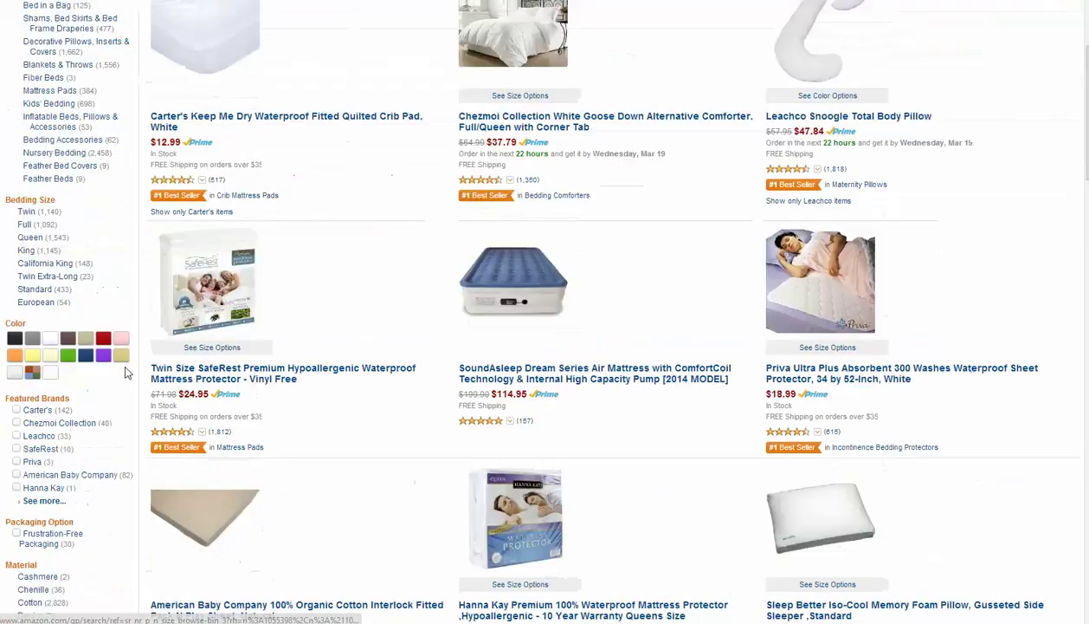
pyautogui.scroll(-2, 127, 373)
pyautogui.scroll(-1, 126, 373)
pyautogui.scroll(-2, 126, 372)
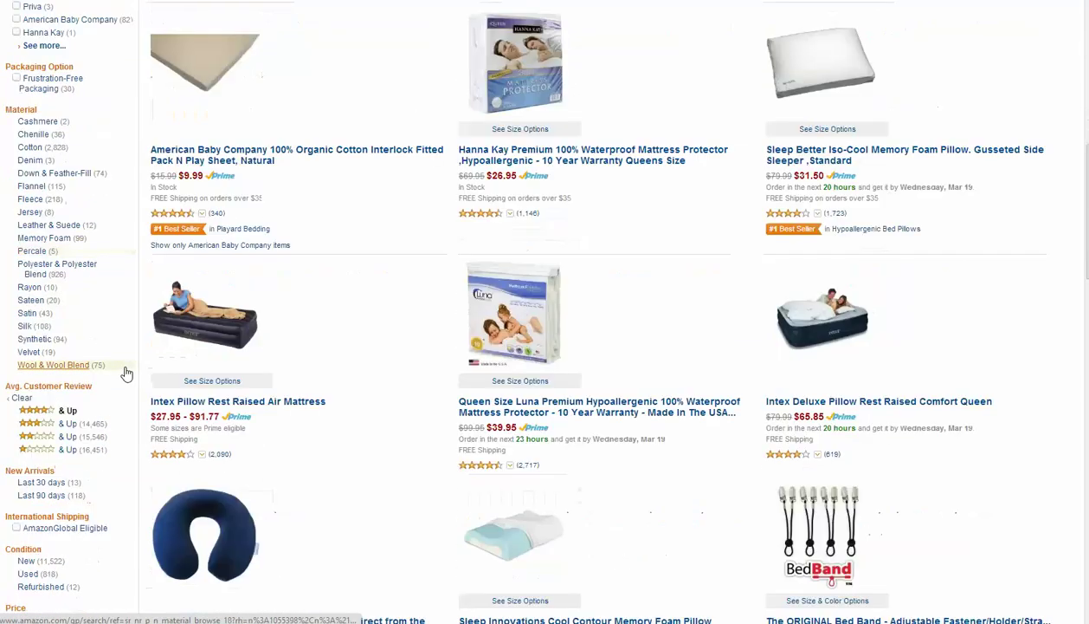
pyautogui.scroll(-1, 126, 372)
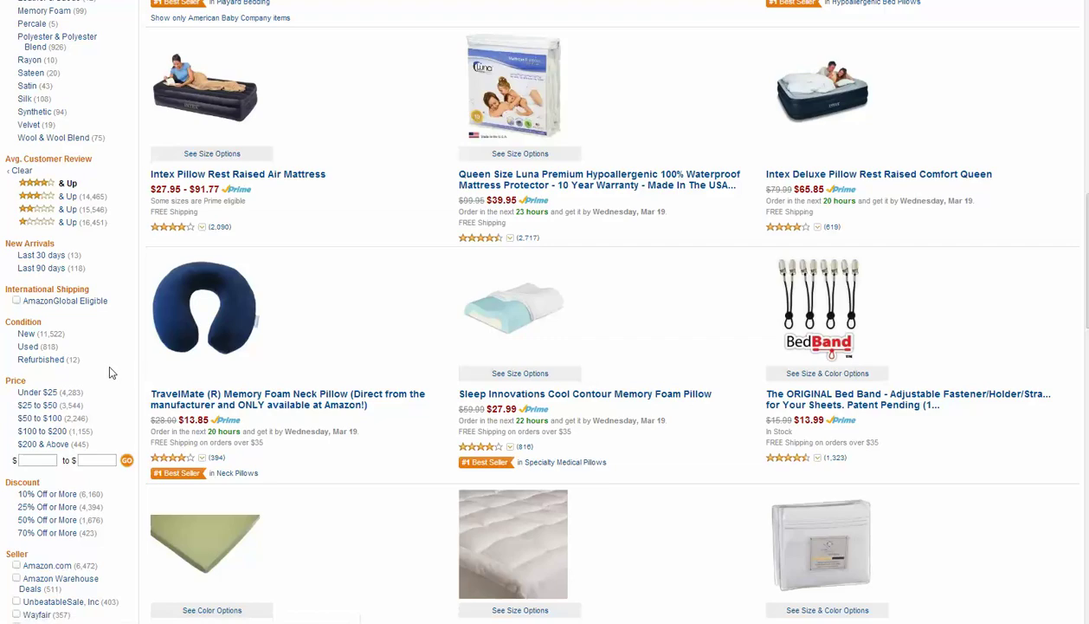
pyautogui.scroll(-2, 109, 368)
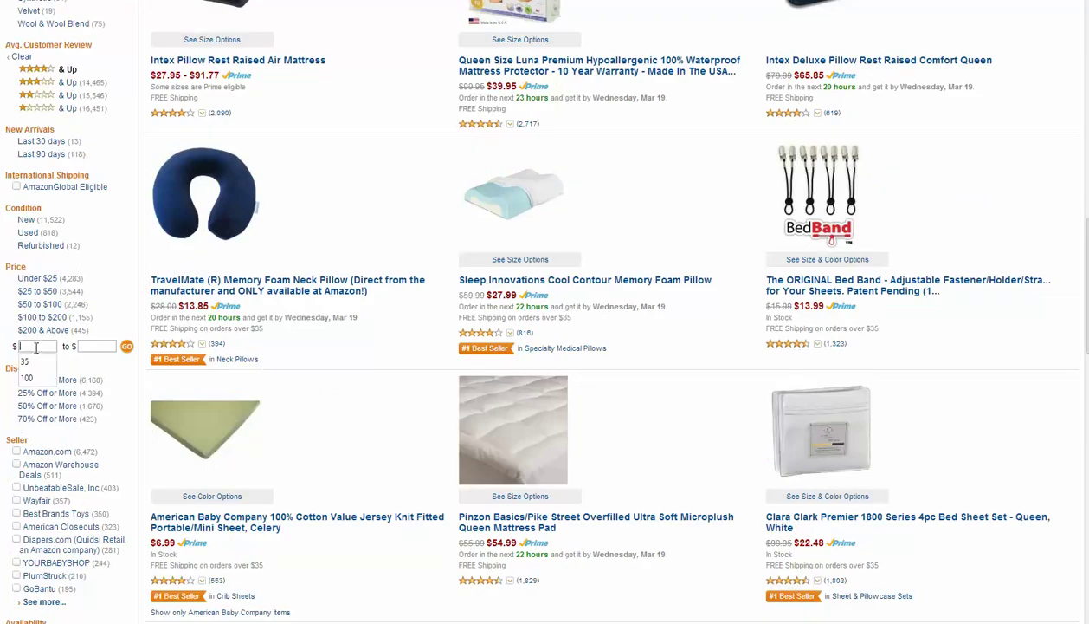
# Apply a $35 to $100 price range to the Bedding results
pyautogui.click(26, 361)
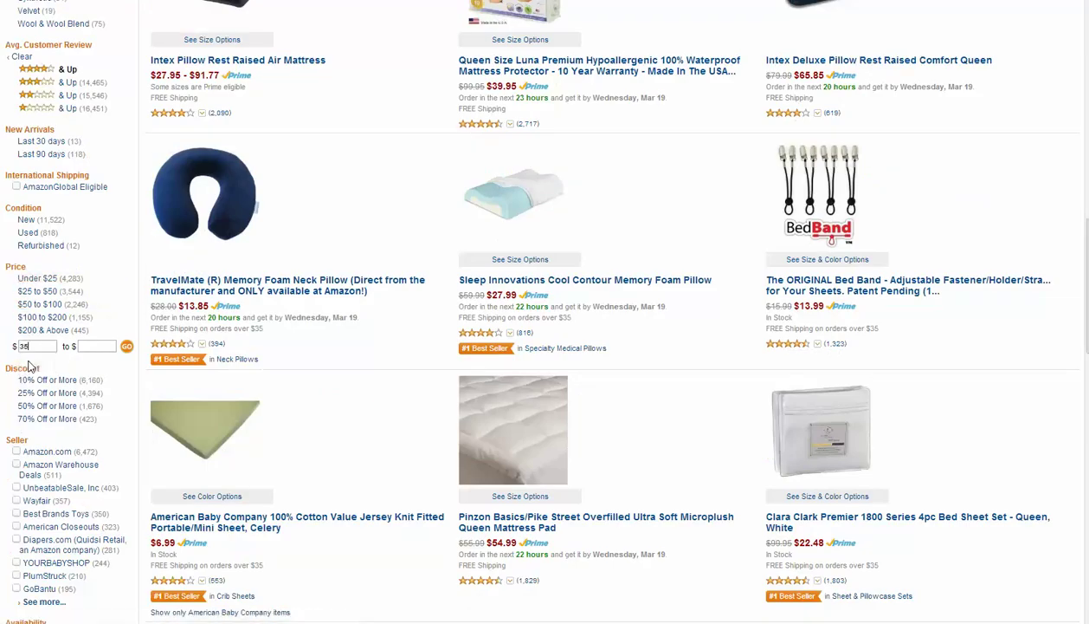
pyautogui.click(97, 347)
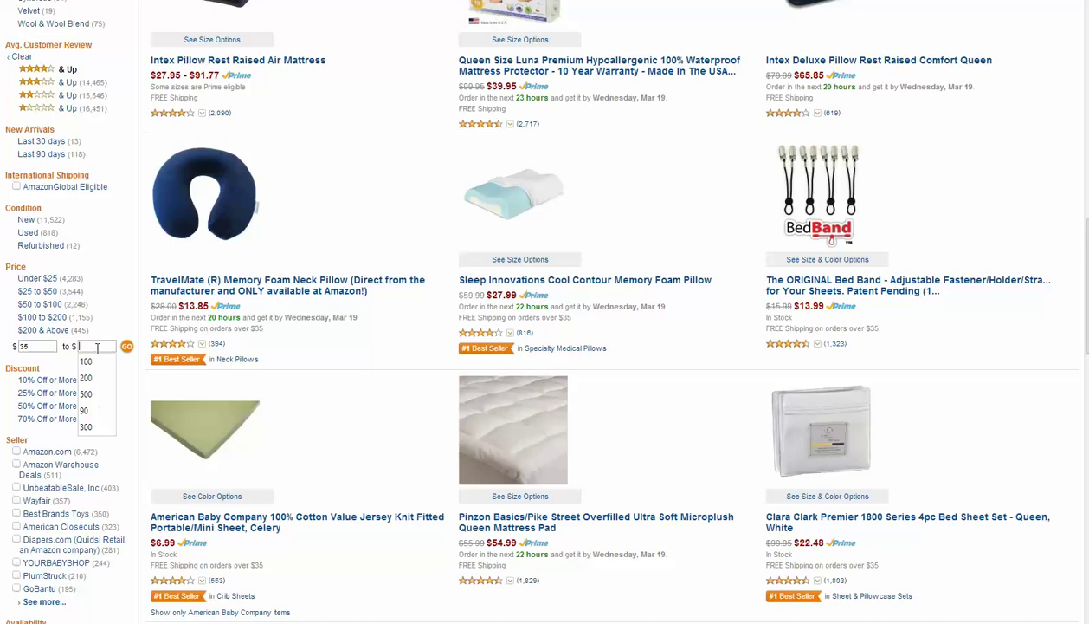
pyautogui.write('100')
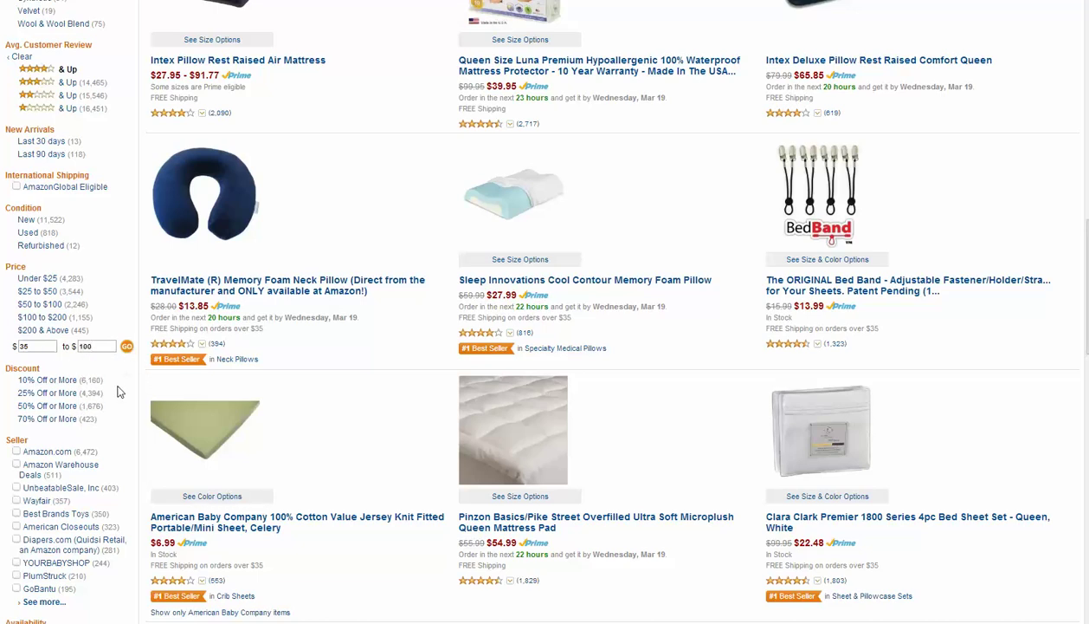
pyautogui.press('Return')
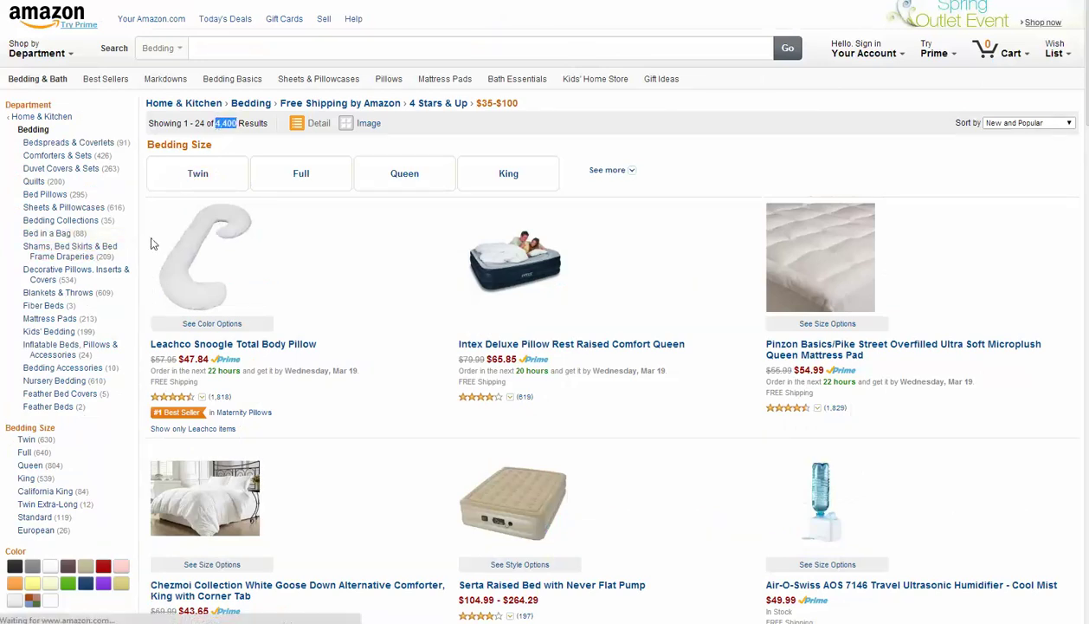
# Return to the filtered results and limit them to Amazon.com as seller, 2,760 products
pyautogui.scroll(-4, 152, 243)
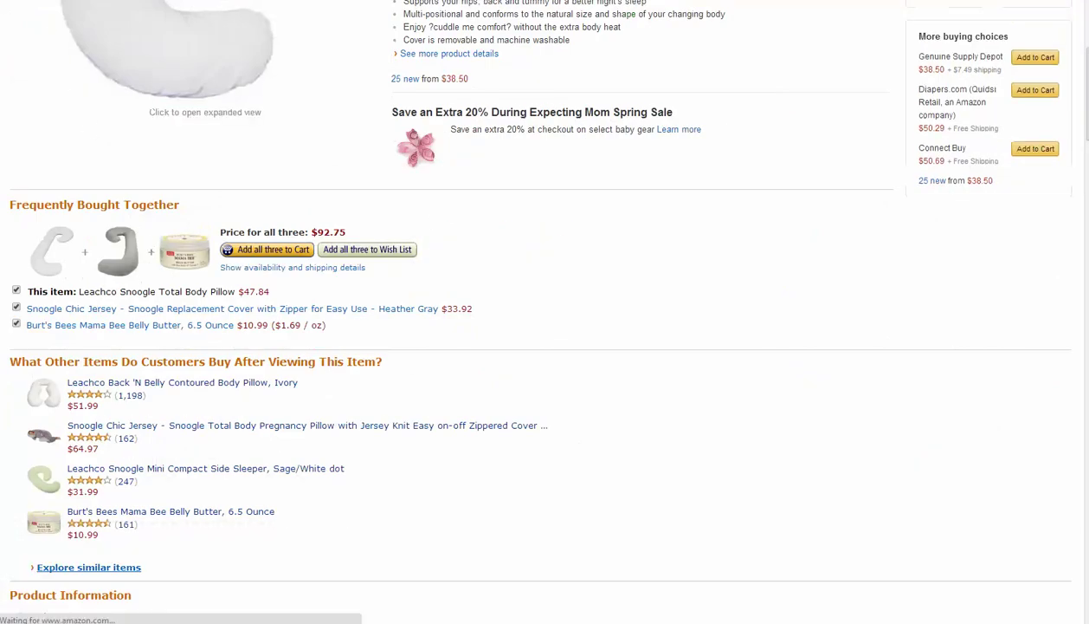
pyautogui.hotkey('alt', 'Left')
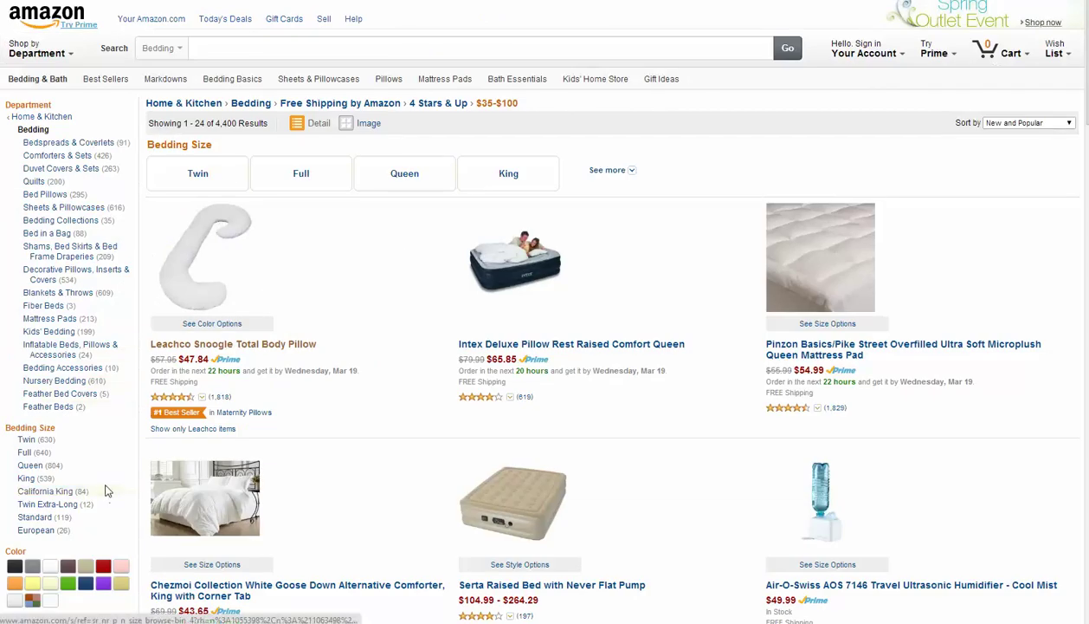
pyautogui.scroll(-3, 106, 490)
pyautogui.scroll(-4, 105, 490)
pyautogui.scroll(-2, 105, 490)
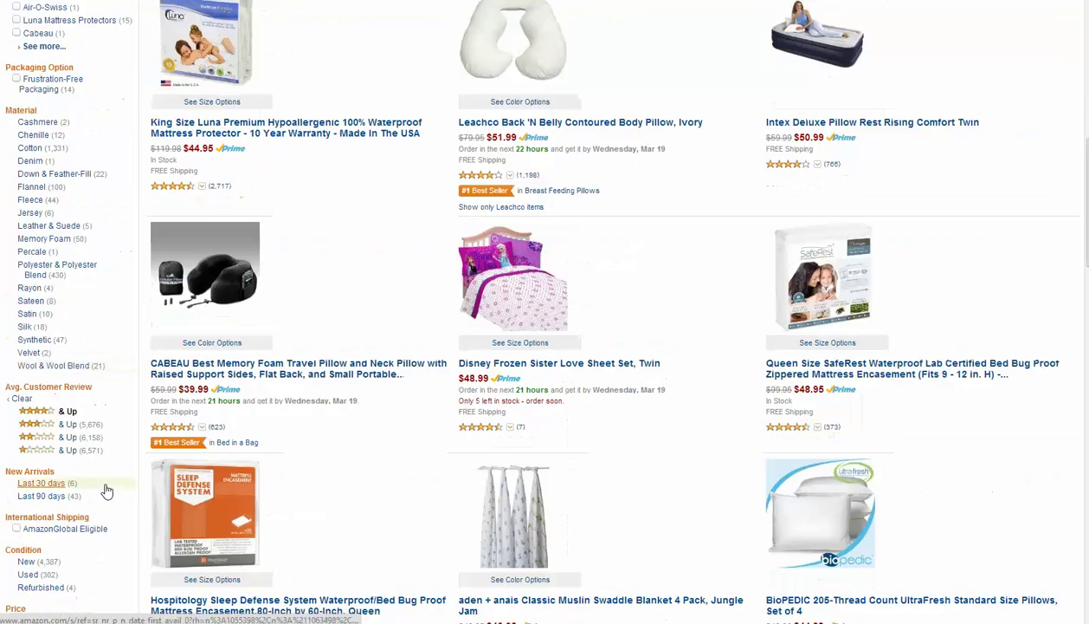
pyautogui.scroll(-1, 105, 490)
pyautogui.scroll(-1, 106, 491)
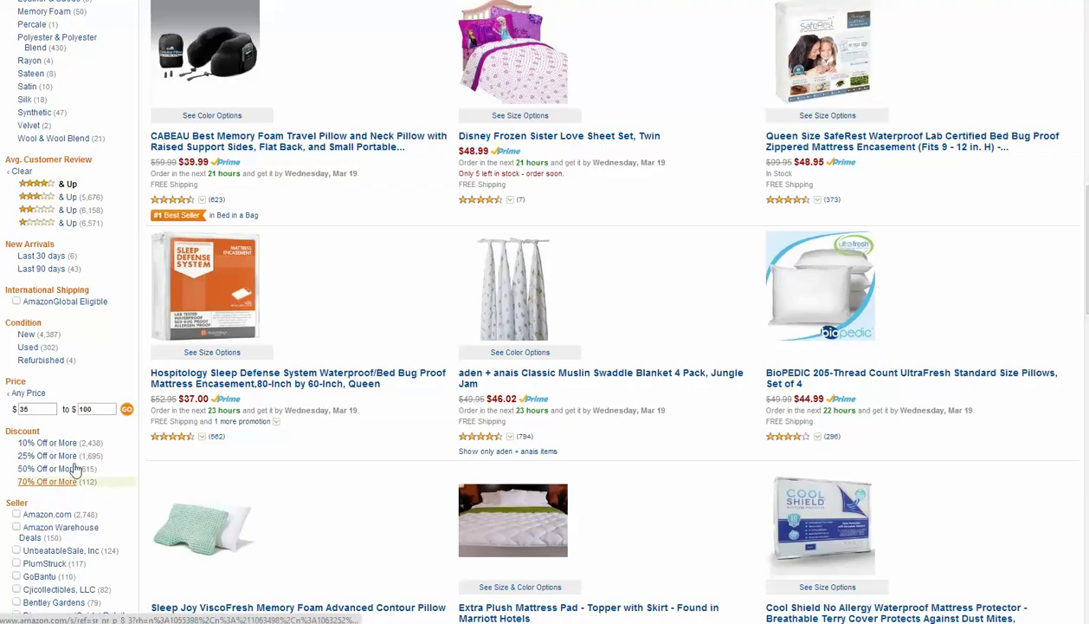
pyautogui.scroll(-1, 31, 380)
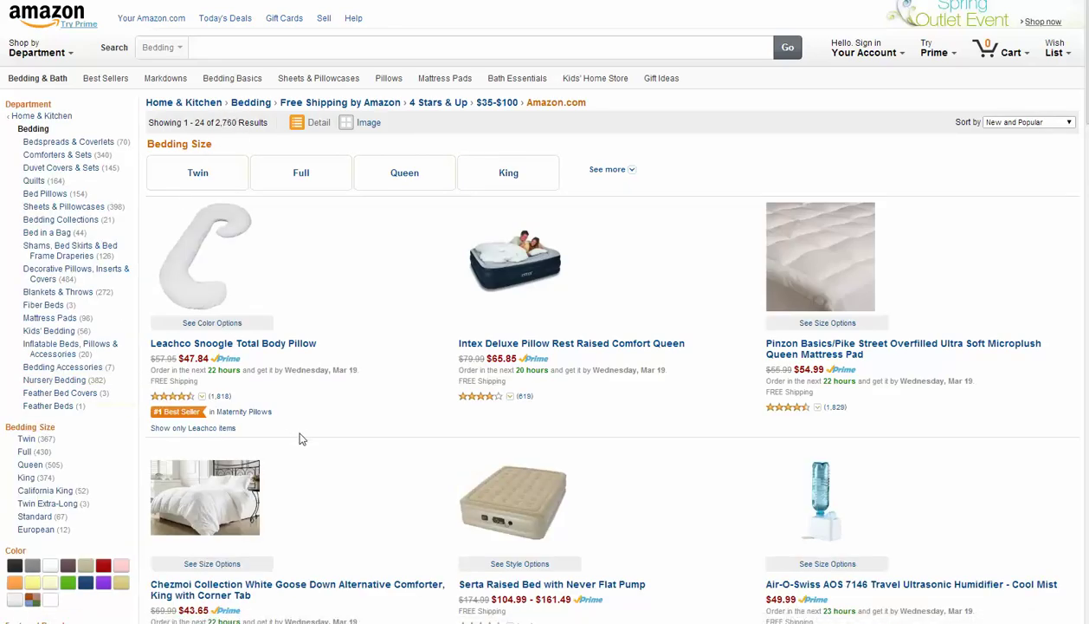
# Page through the filtered bedding results to page 4
pyautogui.scroll(-3, 299, 510)
pyautogui.scroll(-3, 299, 509)
pyautogui.scroll(4, 299, 508)
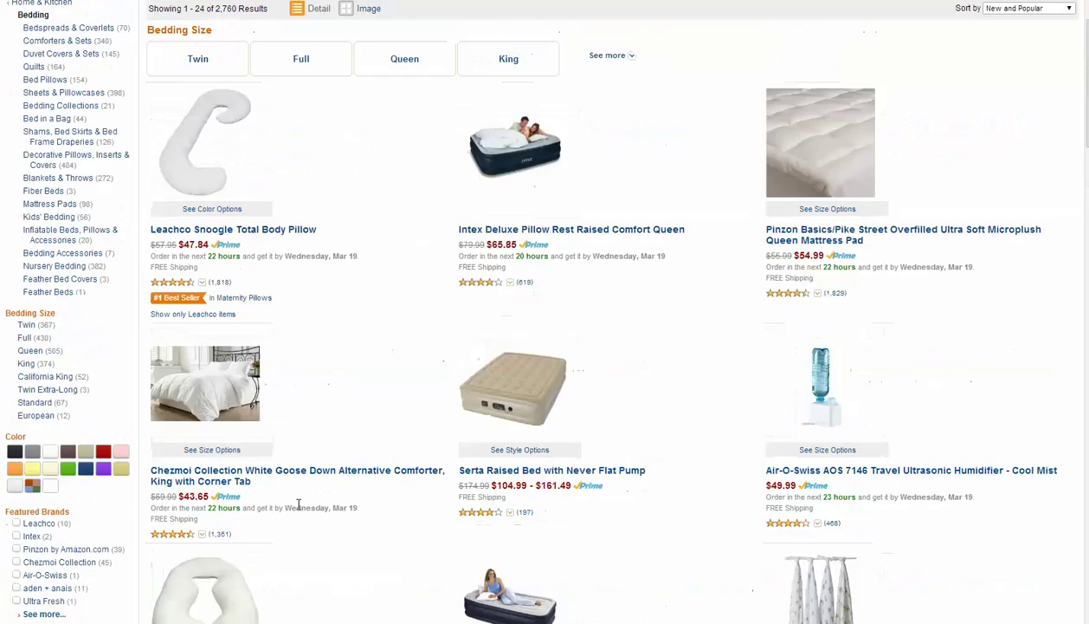
pyautogui.scroll(3, 299, 505)
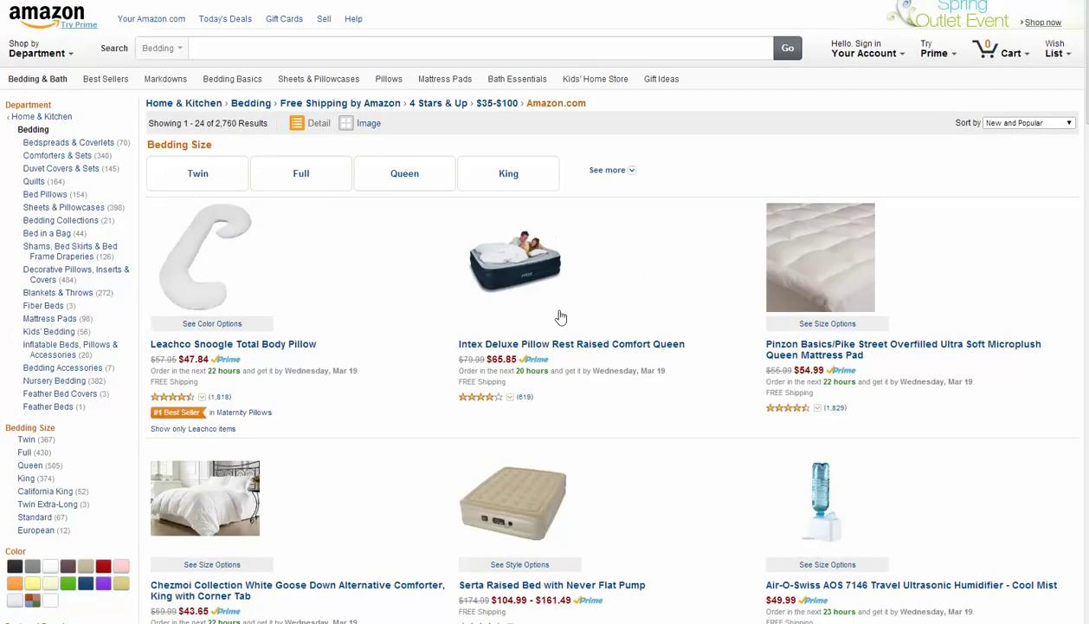
pyautogui.scroll(-3, 504, 340)
pyautogui.scroll(-4, 467, 339)
pyautogui.scroll(-3, 436, 342)
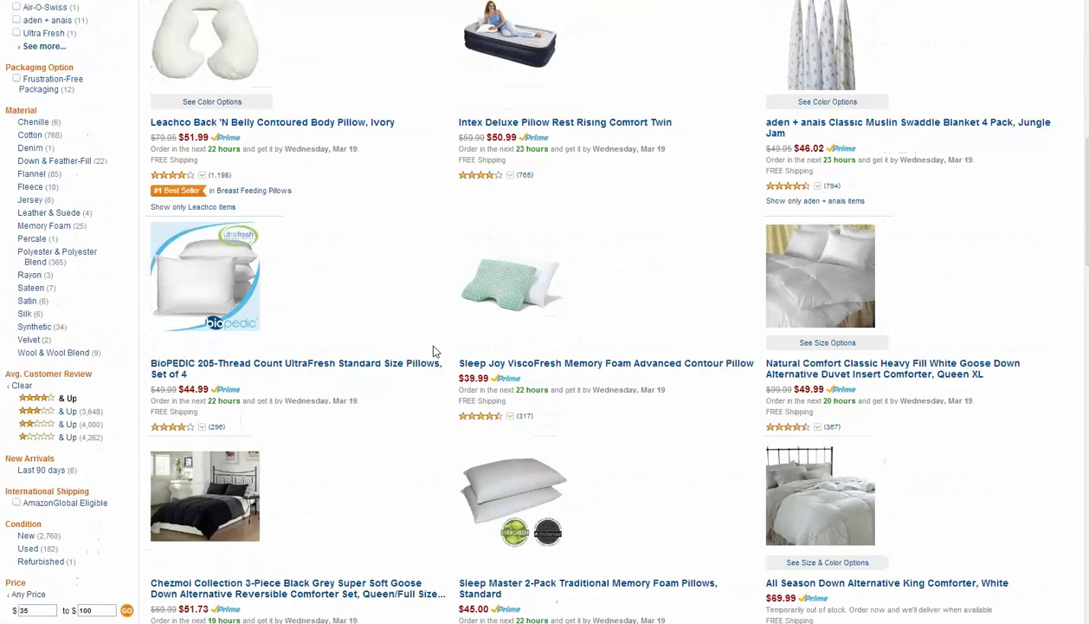
pyautogui.scroll(-3, 434, 349)
pyautogui.scroll(-3, 435, 351)
pyautogui.scroll(-2, 435, 351)
pyautogui.scroll(-2, 435, 350)
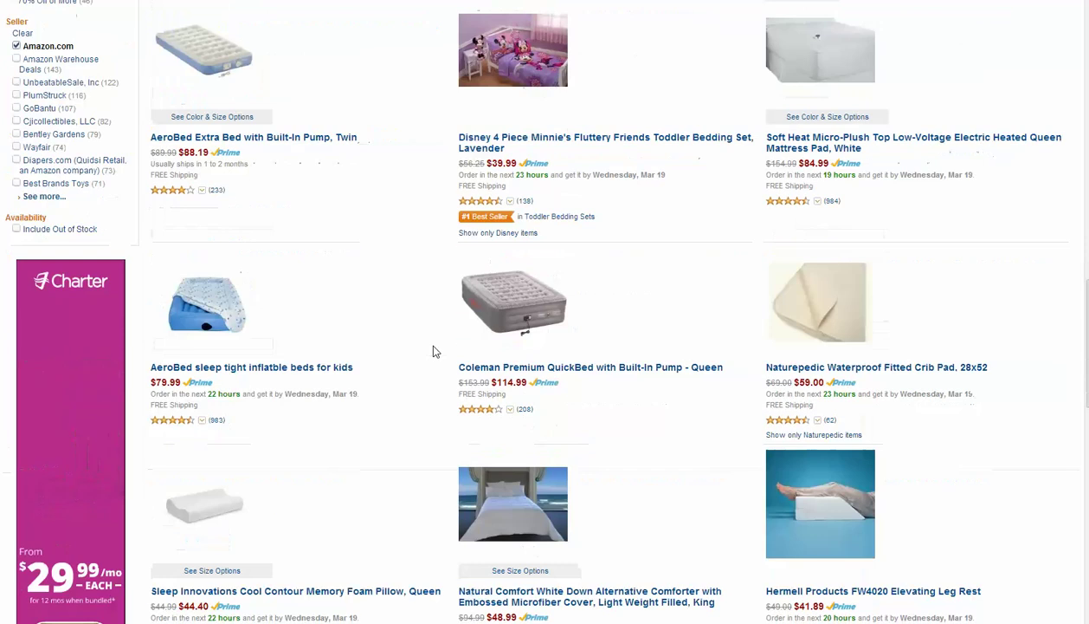
pyautogui.scroll(-3, 434, 350)
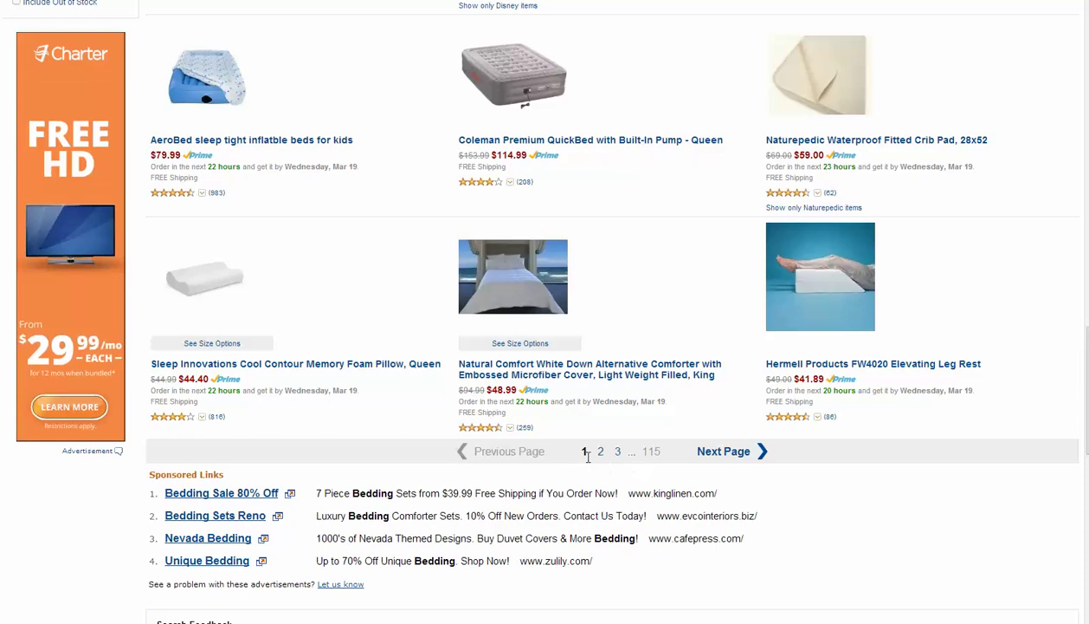
pyautogui.scroll(4, 385, 394)
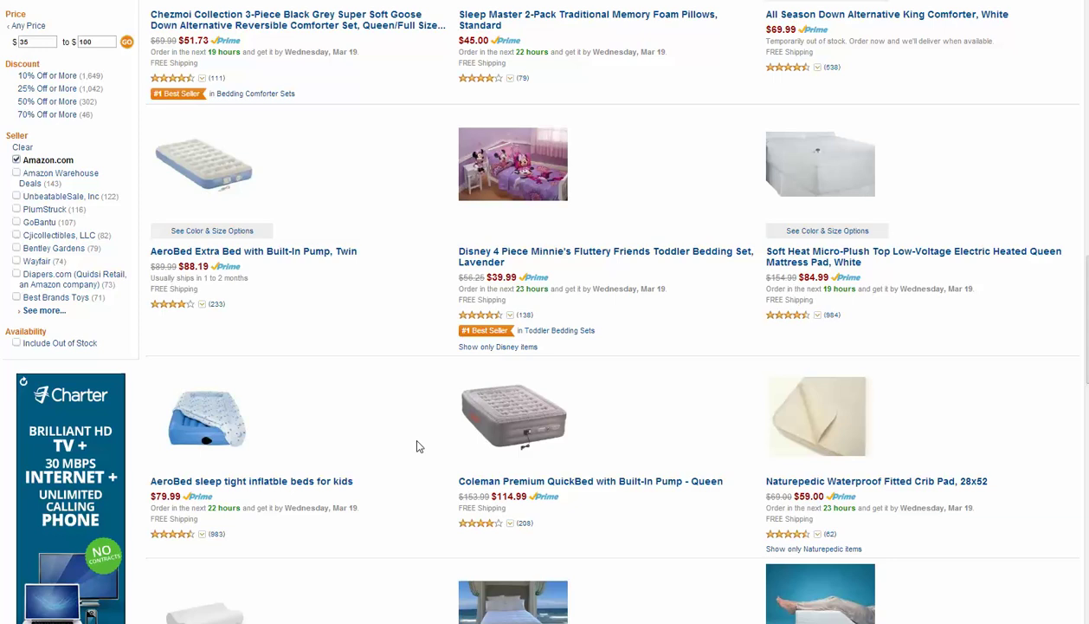
pyautogui.scroll(-4, 418, 446)
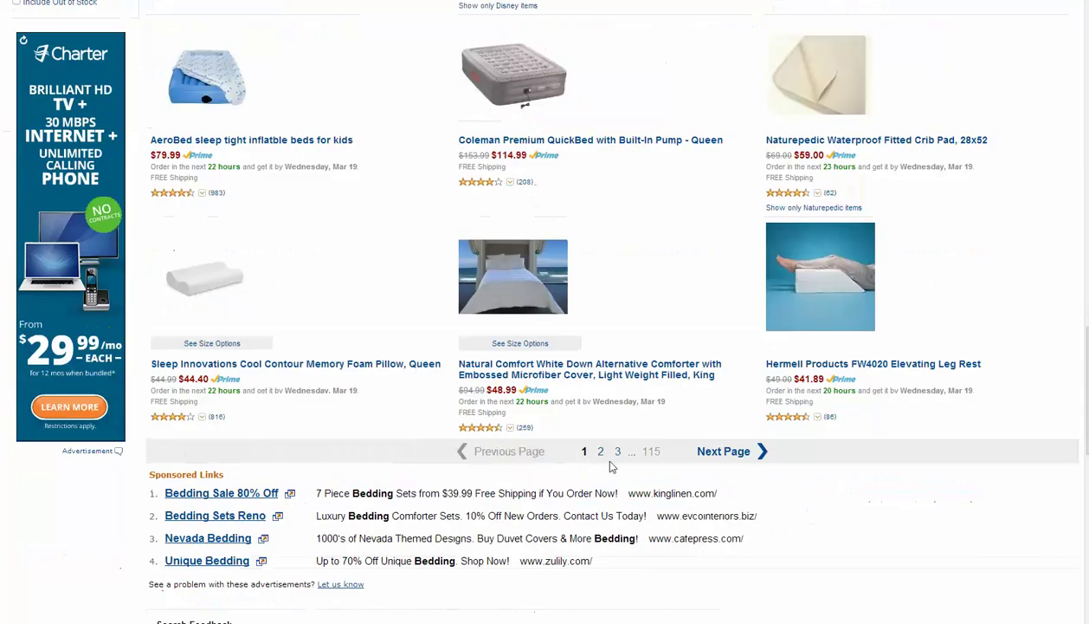
pyautogui.click(618, 451)
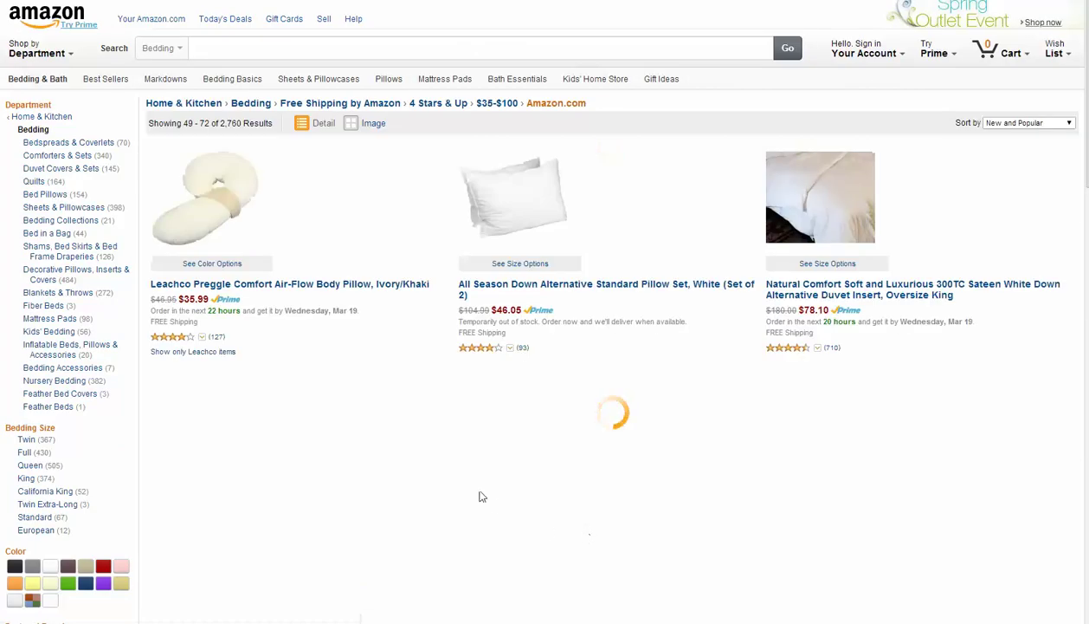
pyautogui.scroll(-5, 439, 469)
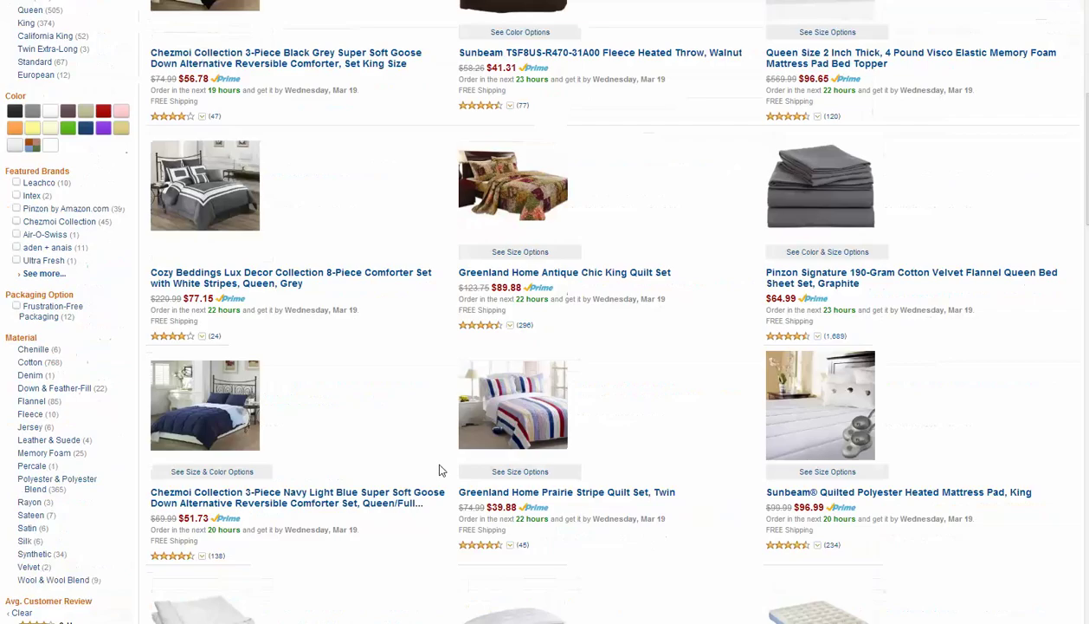
pyautogui.scroll(-3, 439, 470)
pyautogui.scroll(-3, 440, 468)
pyautogui.scroll(-2, 440, 467)
pyautogui.scroll(-1, 450, 476)
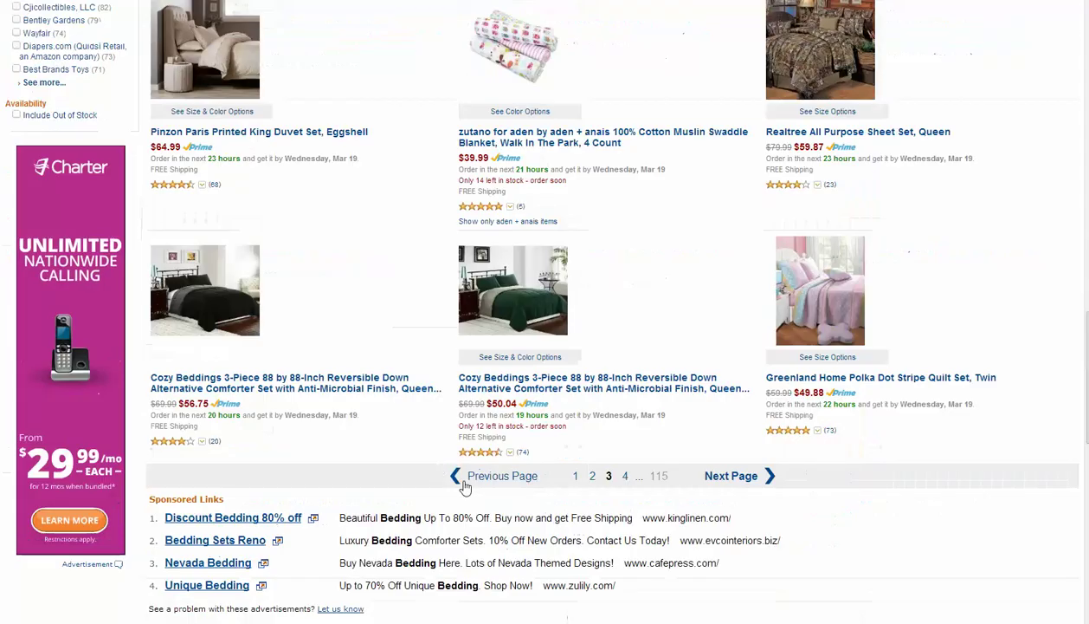
pyautogui.click(625, 476)
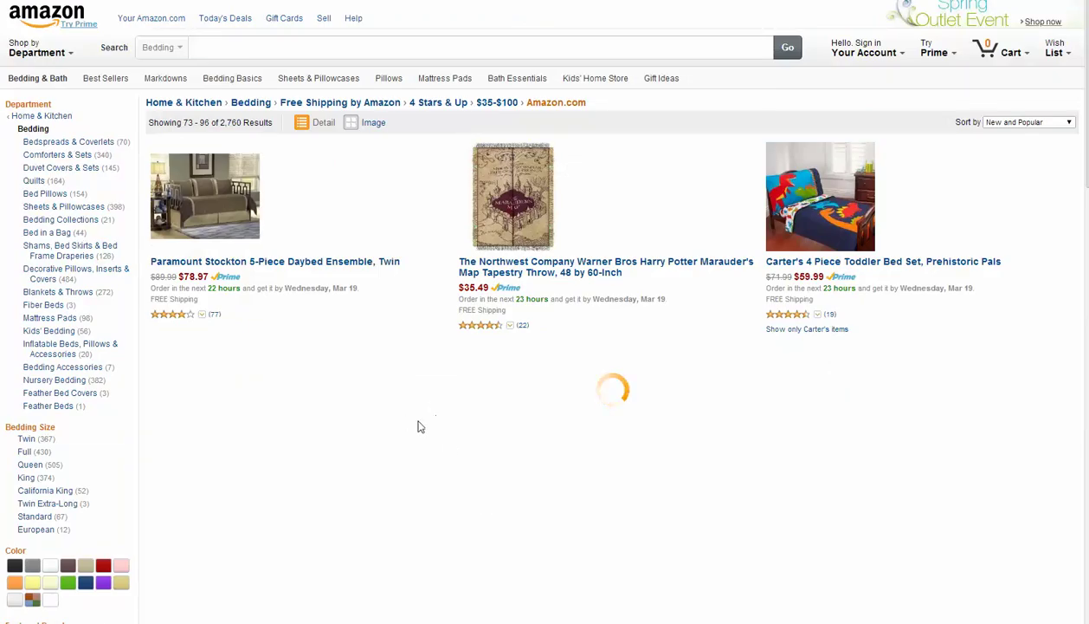
# Continue through results pages 5, 6, 7 and 8
pyautogui.scroll(-3, 416, 428)
pyautogui.scroll(-5, 417, 428)
pyautogui.scroll(-4, 416, 428)
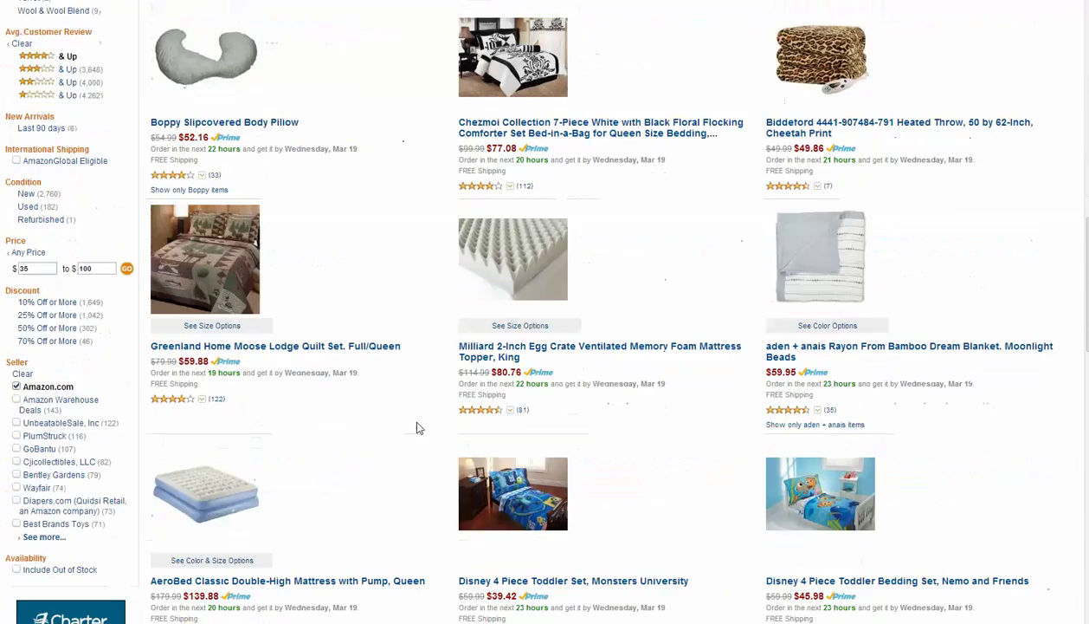
pyautogui.scroll(-3, 417, 428)
pyautogui.scroll(-3, 417, 428)
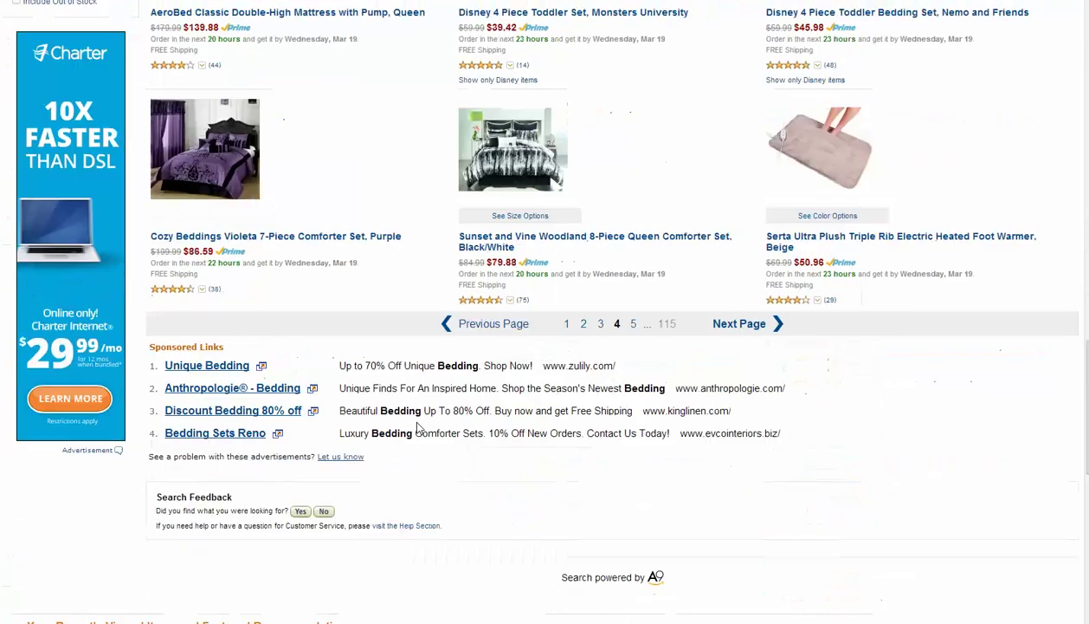
pyautogui.click(633, 324)
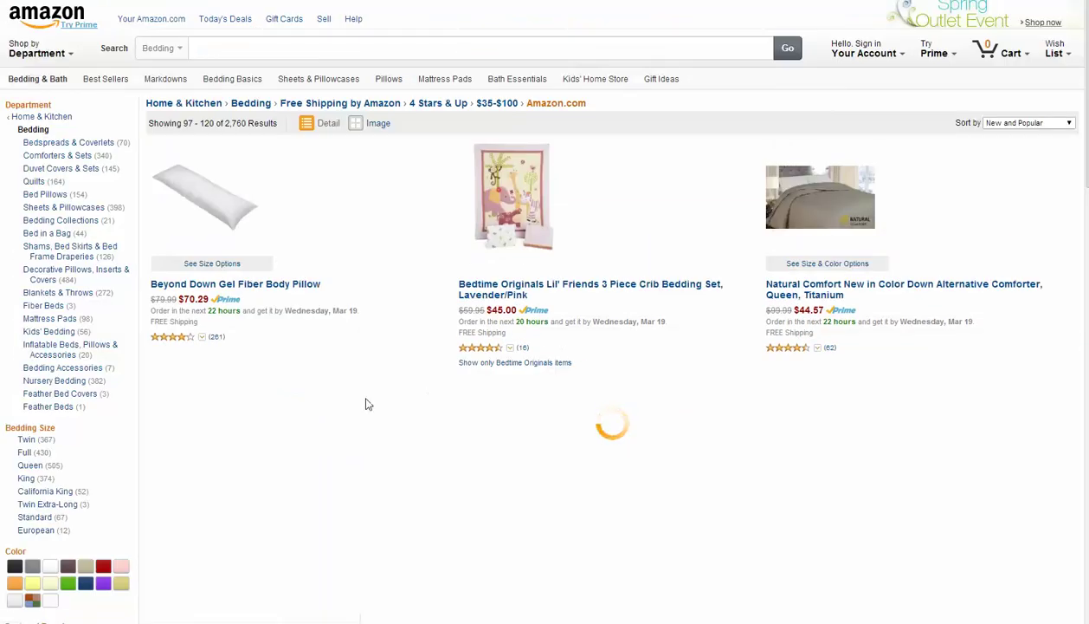
pyautogui.scroll(-4, 368, 404)
pyautogui.scroll(-6, 371, 403)
pyautogui.scroll(-5, 374, 403)
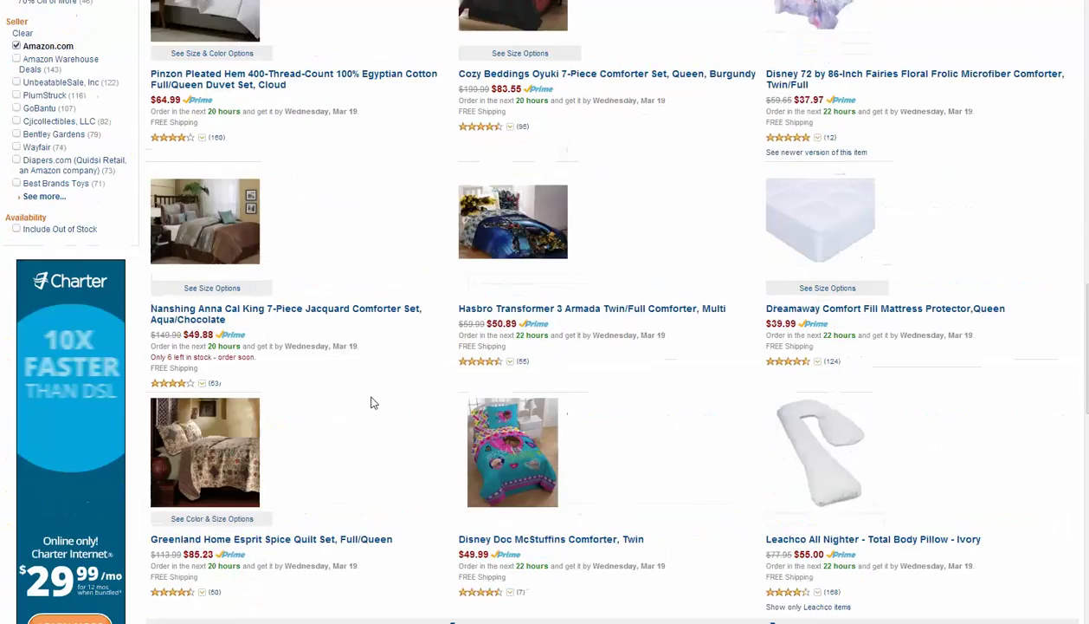
pyautogui.scroll(-4, 373, 403)
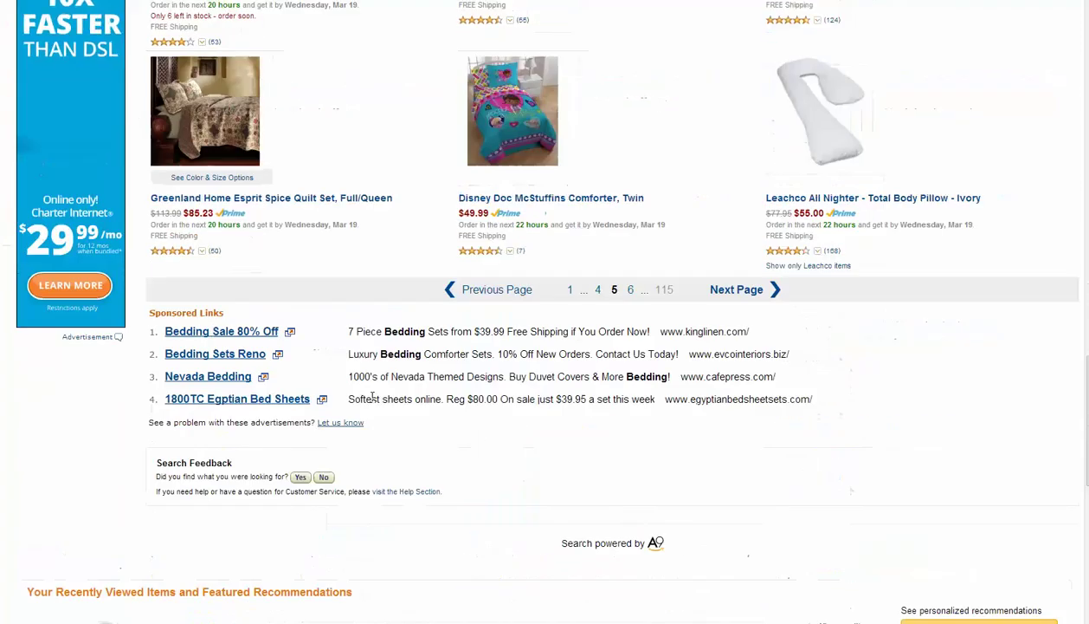
pyautogui.click(631, 289)
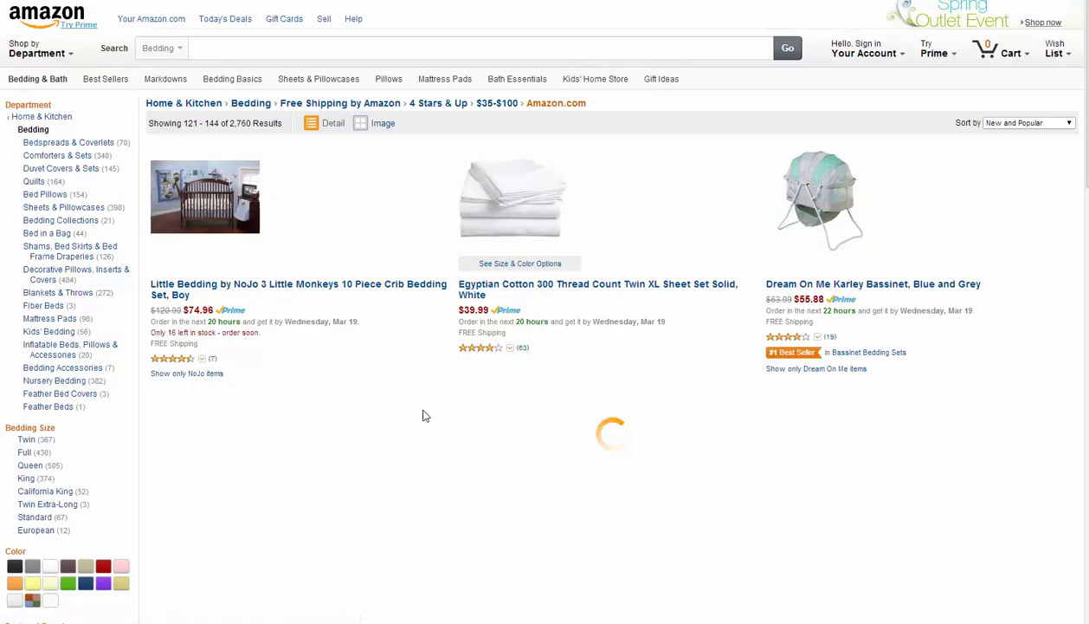
pyautogui.scroll(-3, 422, 415)
pyautogui.scroll(-3, 423, 415)
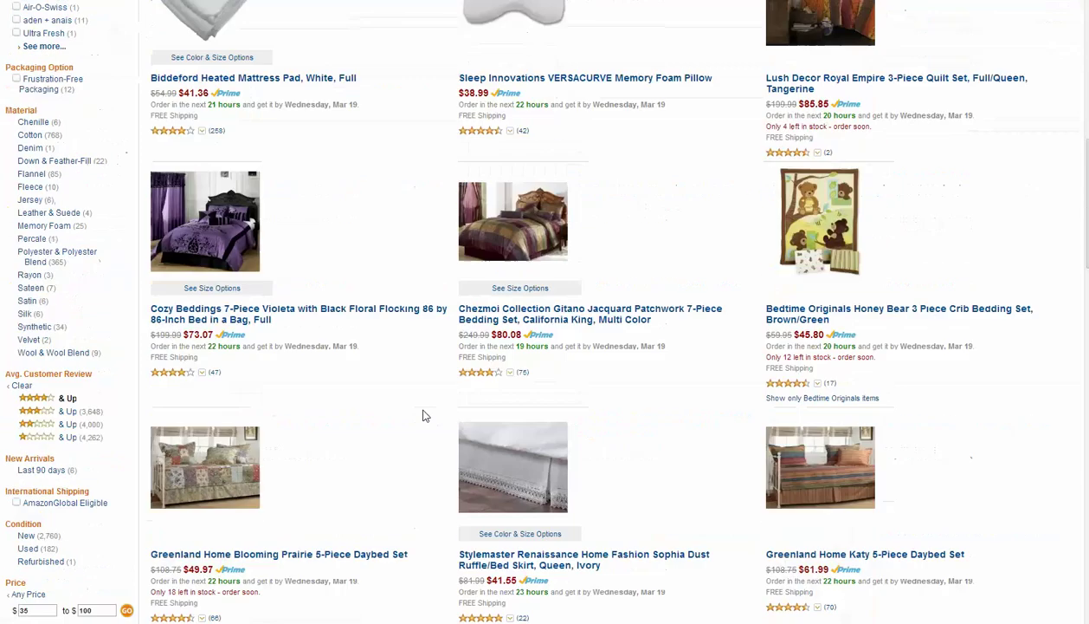
pyautogui.scroll(-4, 423, 416)
pyautogui.scroll(-4, 422, 416)
pyautogui.scroll(-4, 423, 416)
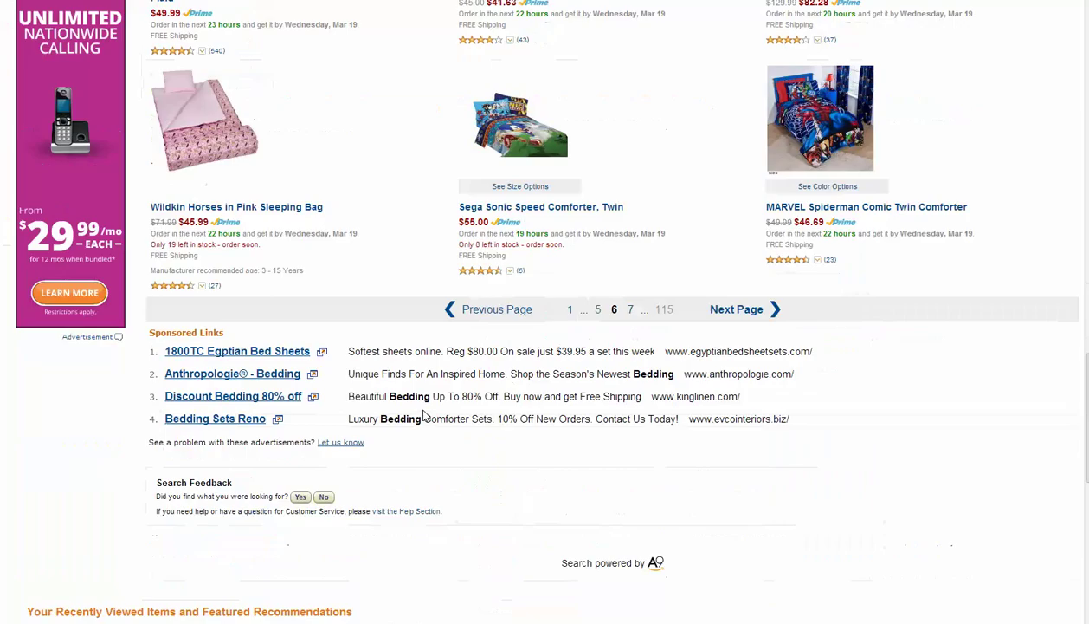
pyautogui.click(631, 309)
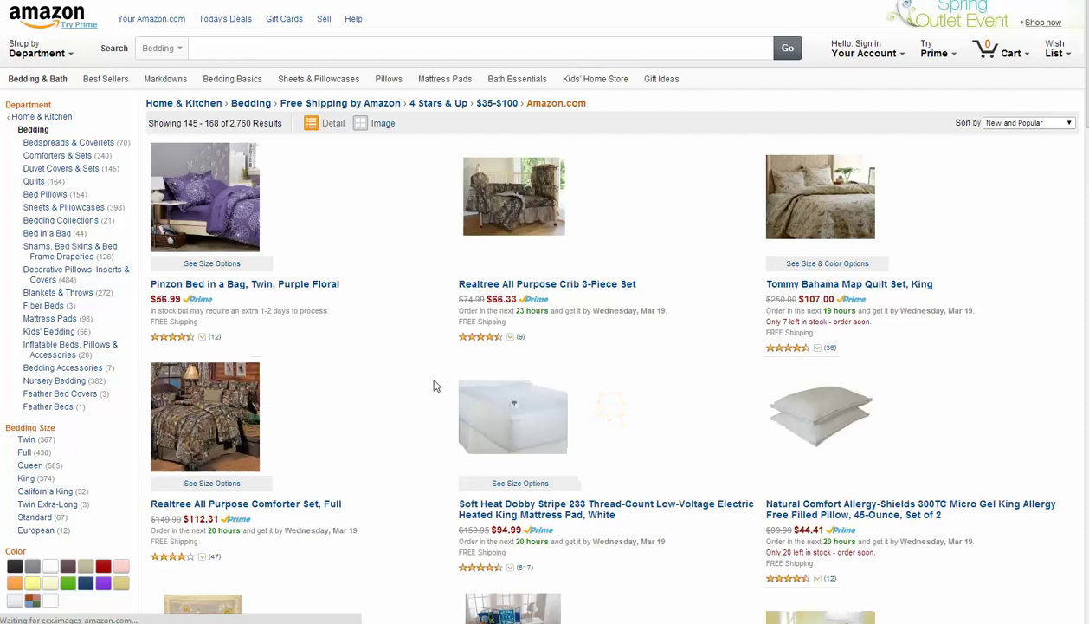
pyautogui.scroll(-7, 435, 385)
pyautogui.scroll(-5, 435, 385)
pyautogui.scroll(-4, 435, 386)
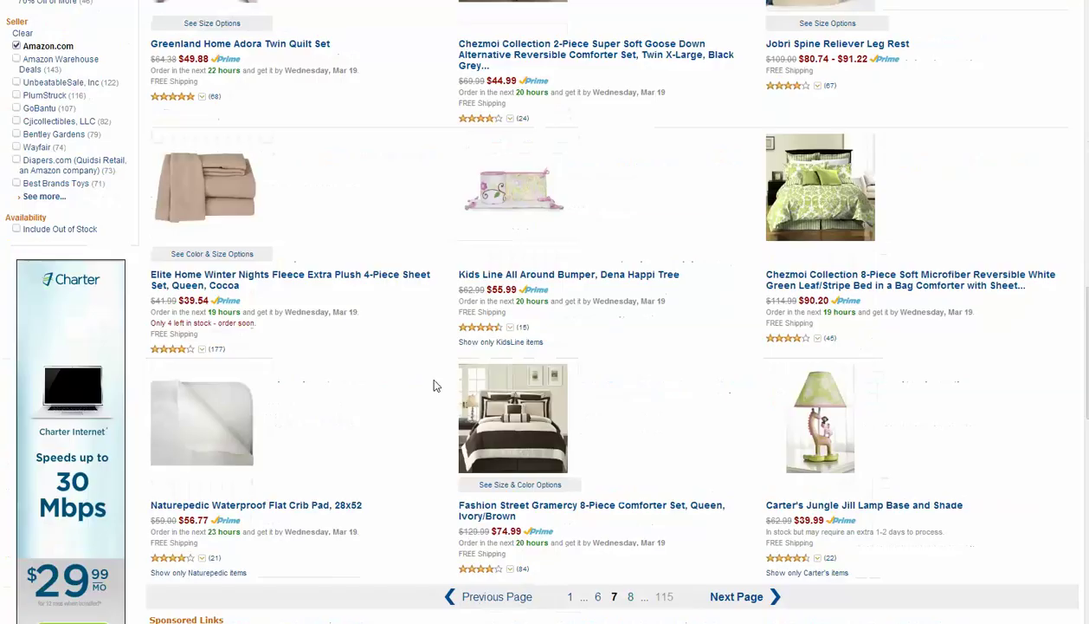
pyautogui.scroll(-4, 435, 385)
pyautogui.click(631, 256)
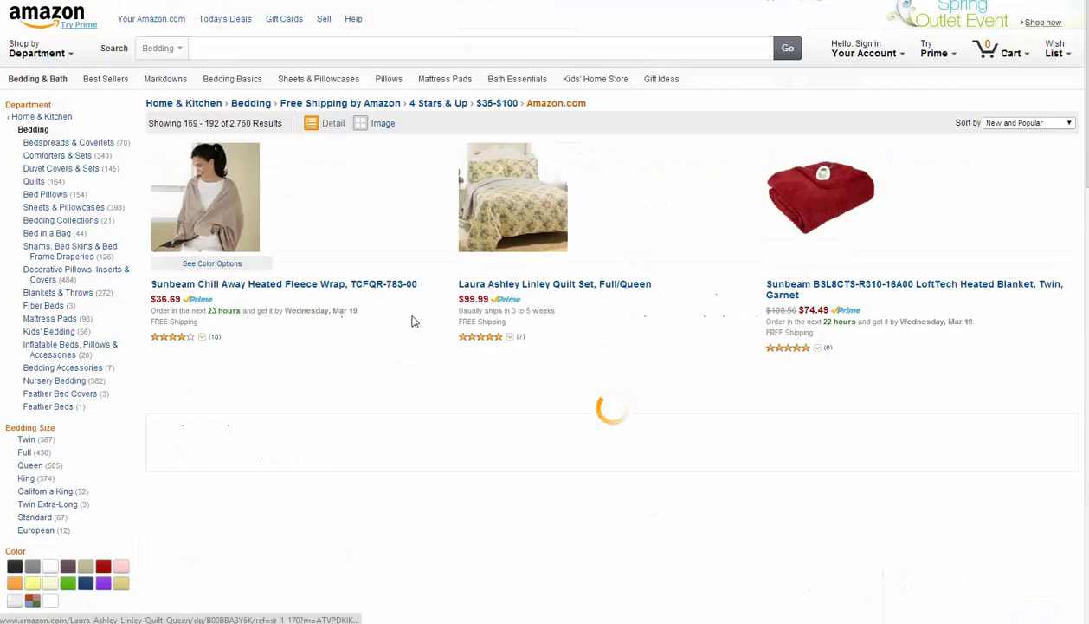
# Advance through pages 9 and 10 to page 11, showing results 241–264
pyautogui.scroll(-3, 326, 356)
pyautogui.scroll(-3, 325, 355)
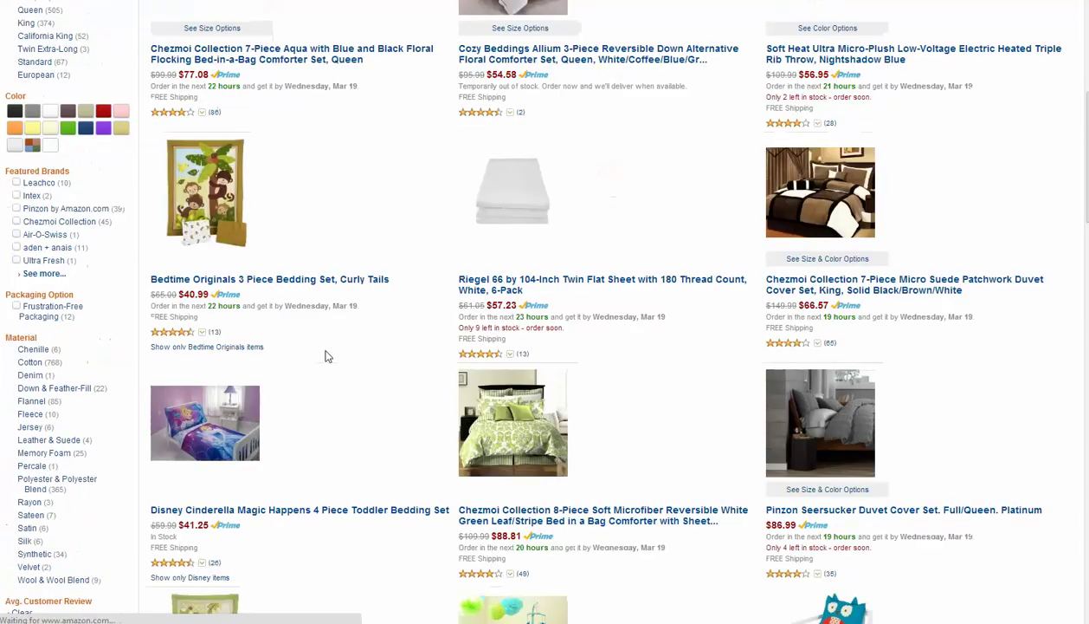
pyautogui.scroll(-4, 326, 356)
pyautogui.scroll(-4, 326, 356)
pyautogui.scroll(-6, 325, 356)
pyautogui.scroll(-3, 327, 356)
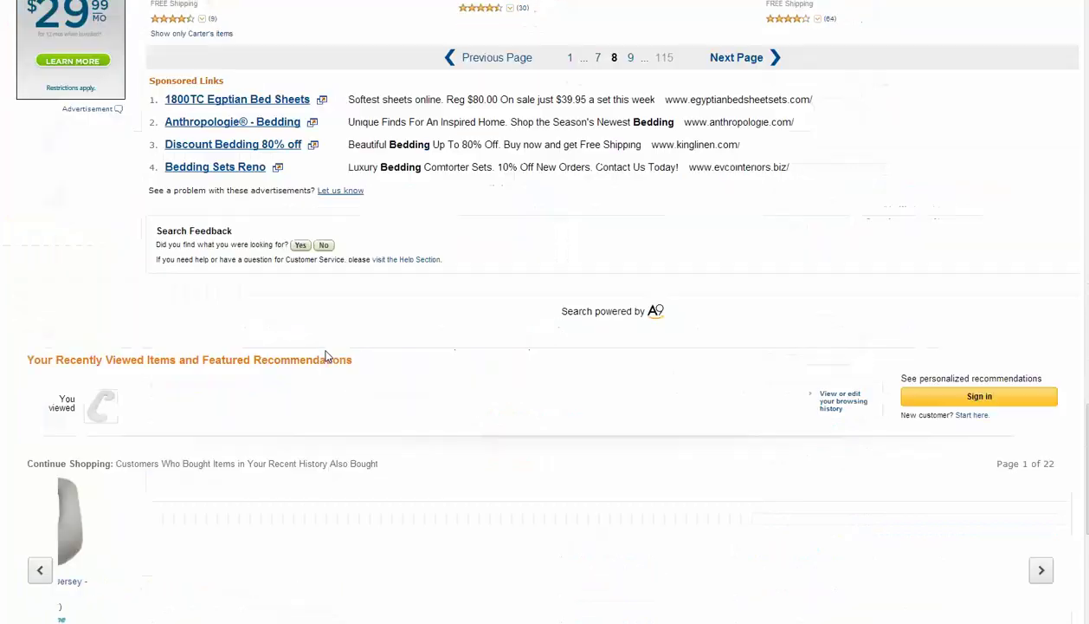
pyautogui.scroll(3, 514, 304)
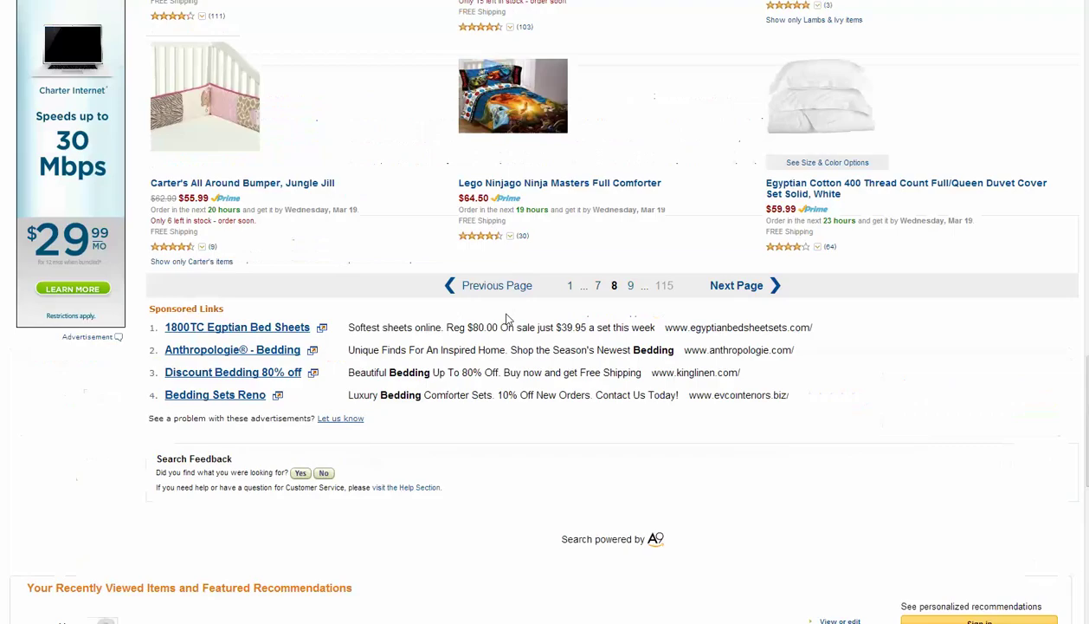
pyautogui.click(736, 286)
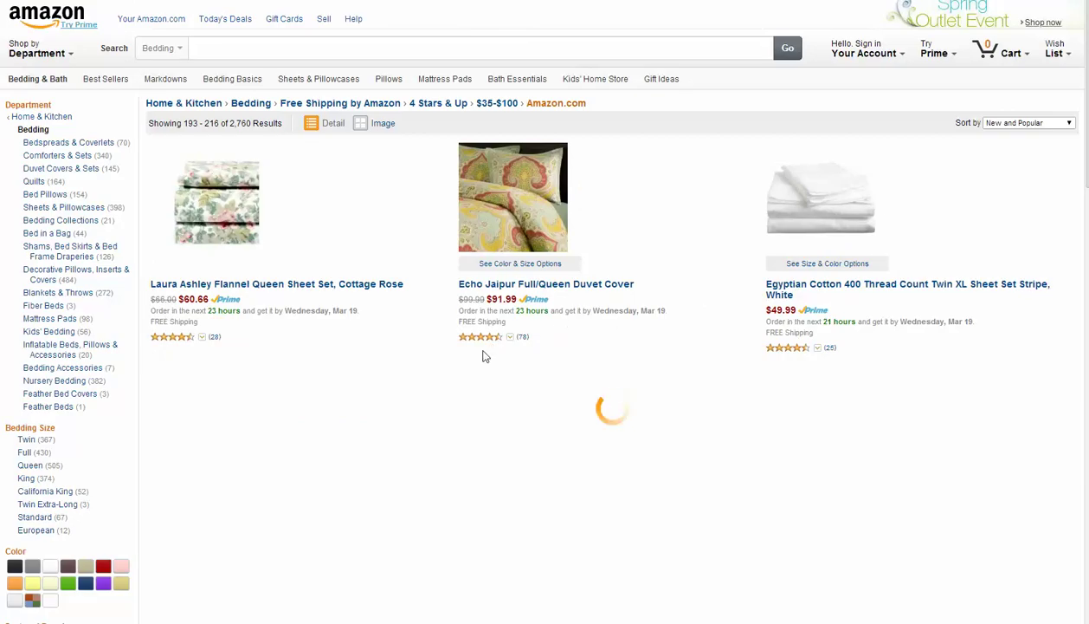
pyautogui.scroll(-4, 485, 356)
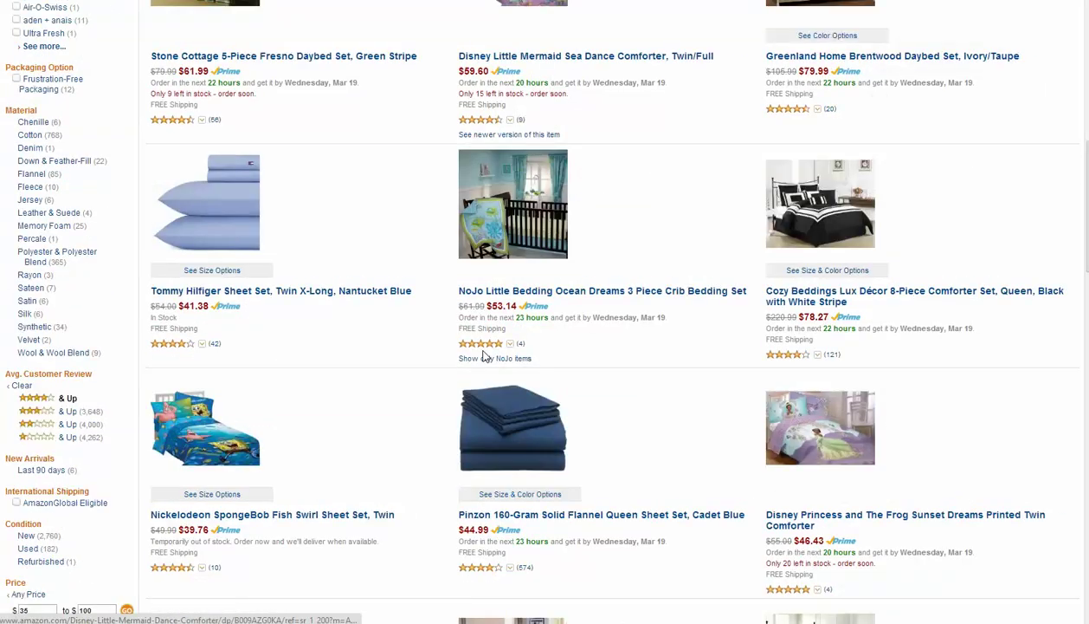
pyautogui.scroll(-4, 485, 357)
pyautogui.scroll(-8, 537, 353)
pyautogui.scroll(-1, 591, 348)
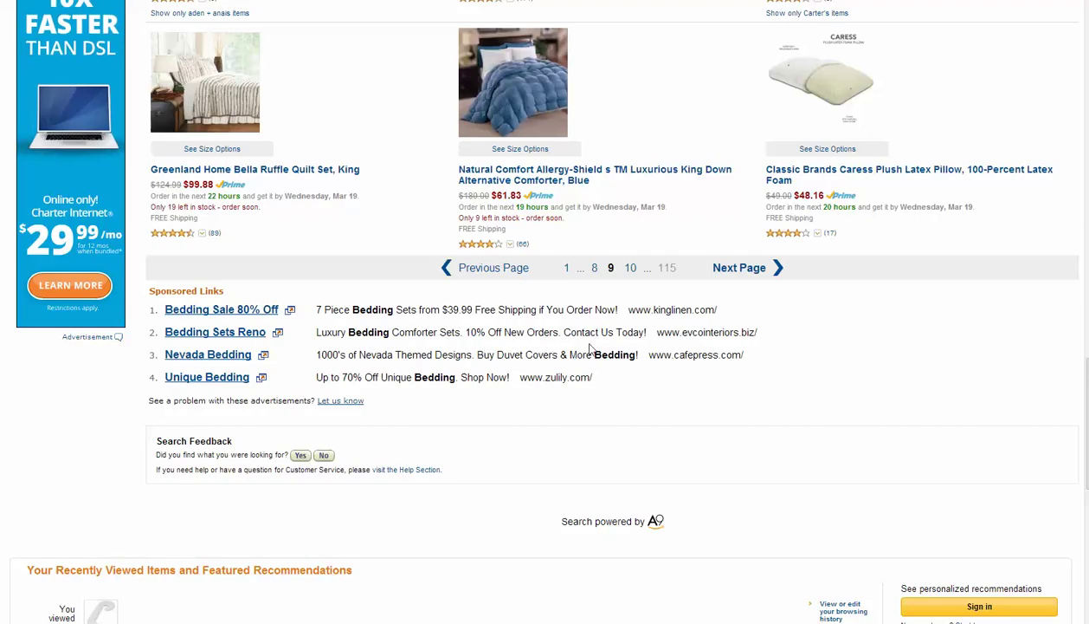
pyautogui.click(631, 268)
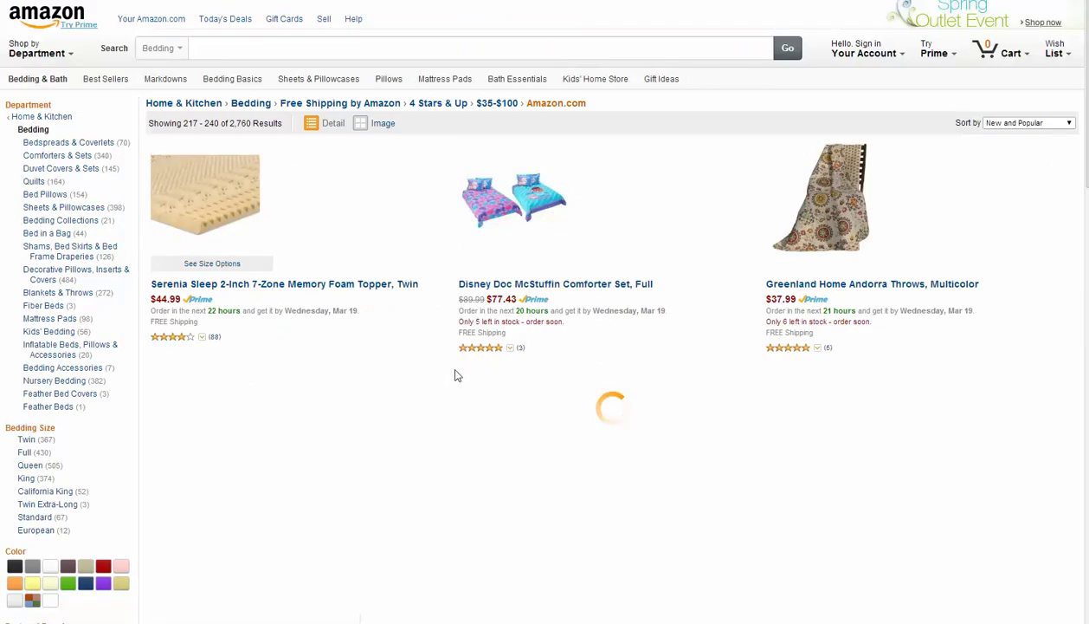
pyautogui.scroll(-10, 457, 375)
pyautogui.scroll(-5, 455, 375)
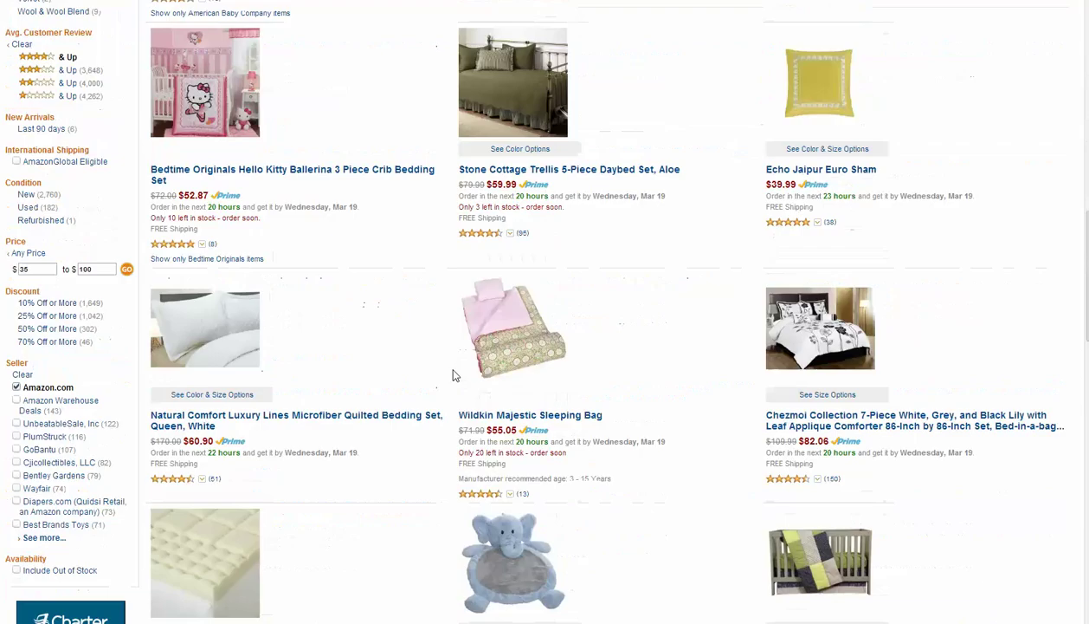
pyautogui.scroll(-4, 455, 375)
pyautogui.scroll(-2, 455, 376)
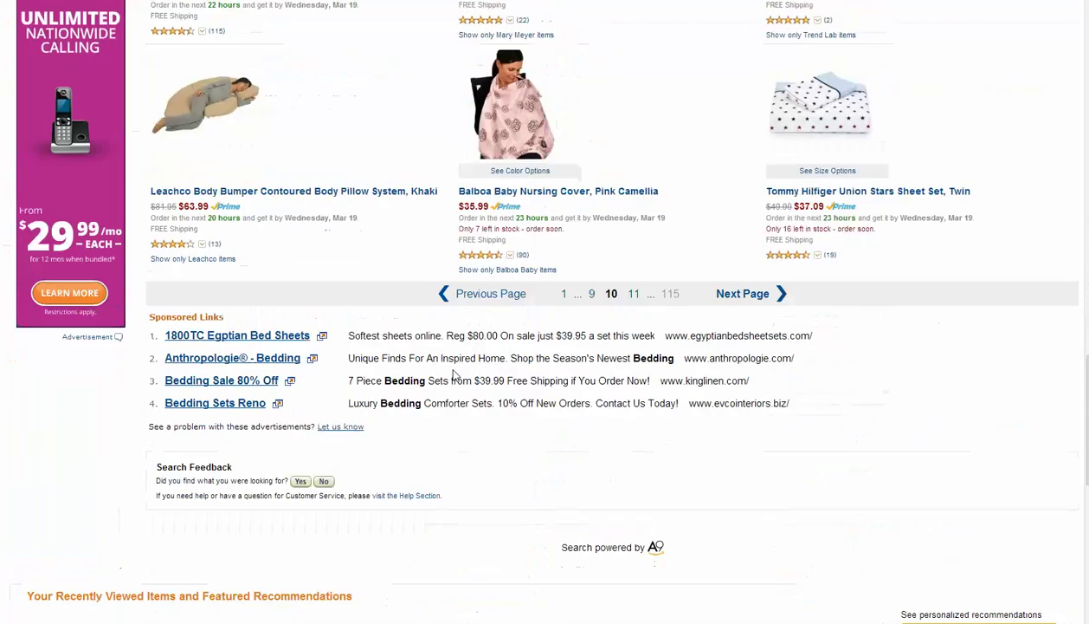
pyautogui.click(634, 295)
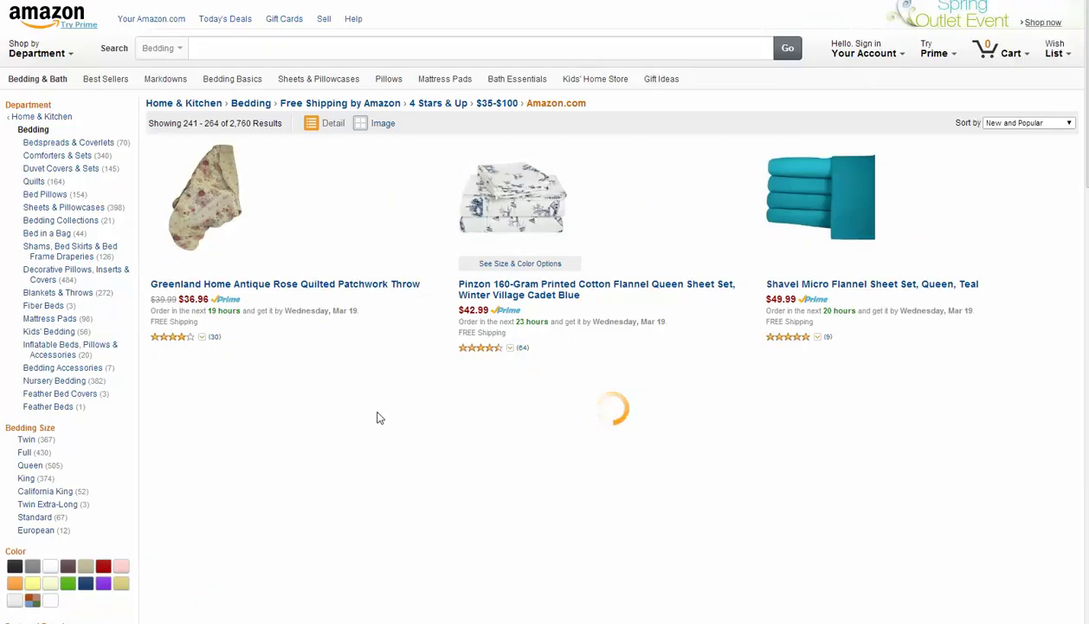
pyautogui.scroll(-3, 378, 418)
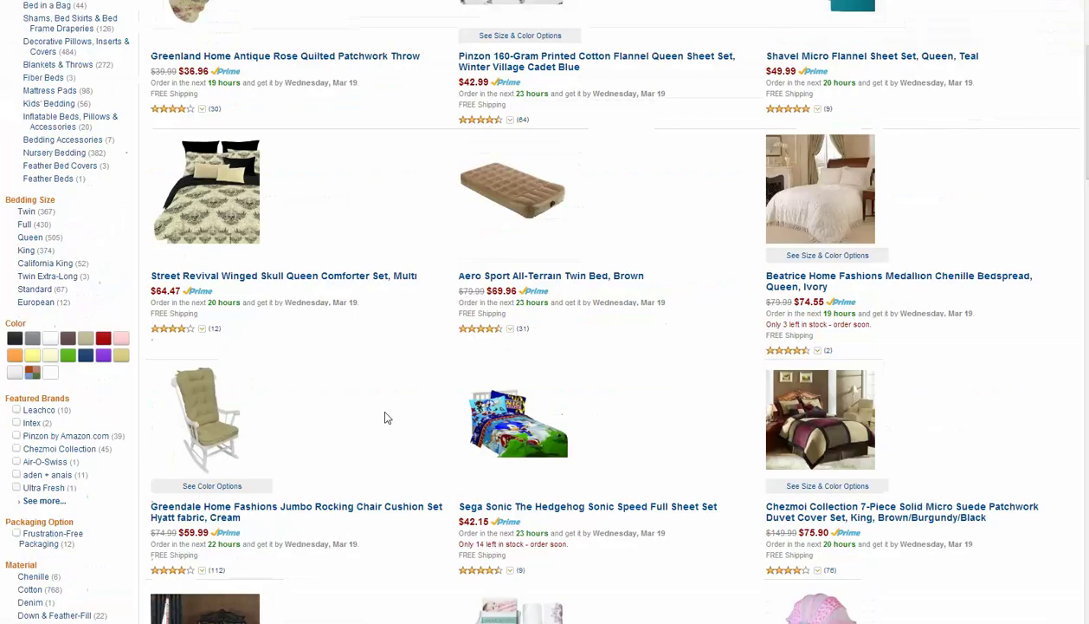
pyautogui.scroll(-3, 386, 417)
pyautogui.scroll(-3, 387, 417)
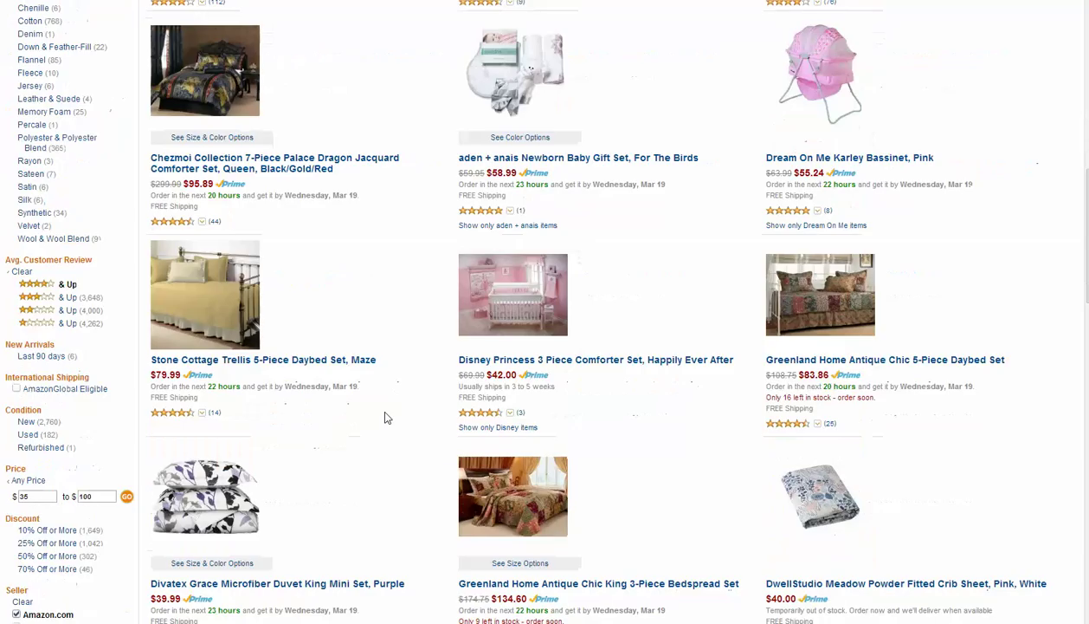
pyautogui.scroll(-3, 387, 417)
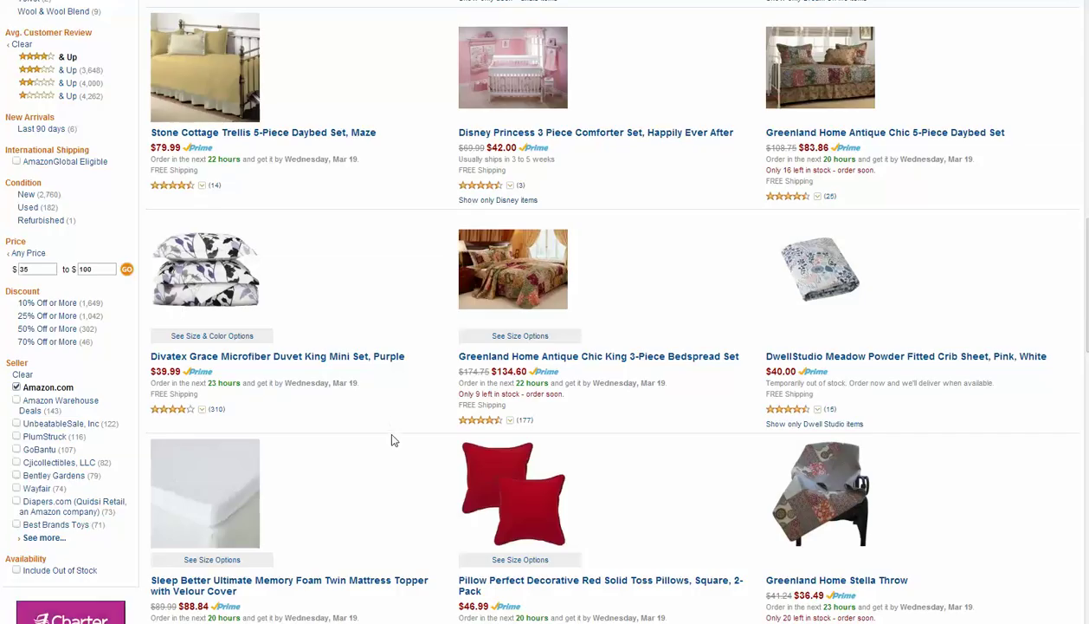
pyautogui.scroll(-3, 392, 440)
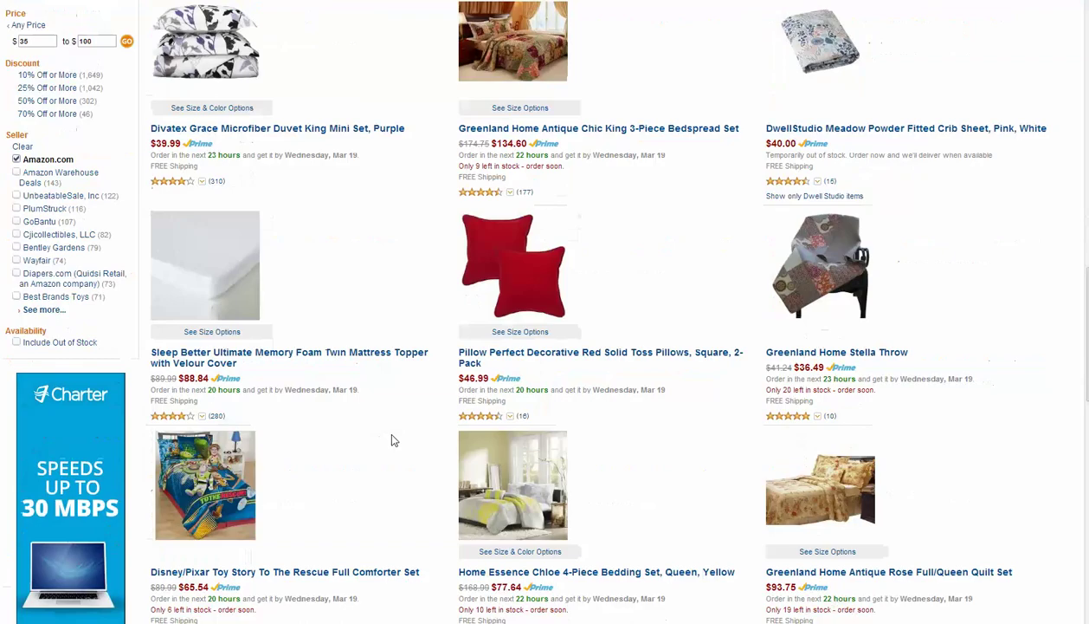
pyautogui.scroll(6, 391, 440)
pyautogui.scroll(5, 391, 440)
pyautogui.scroll(10, 392, 440)
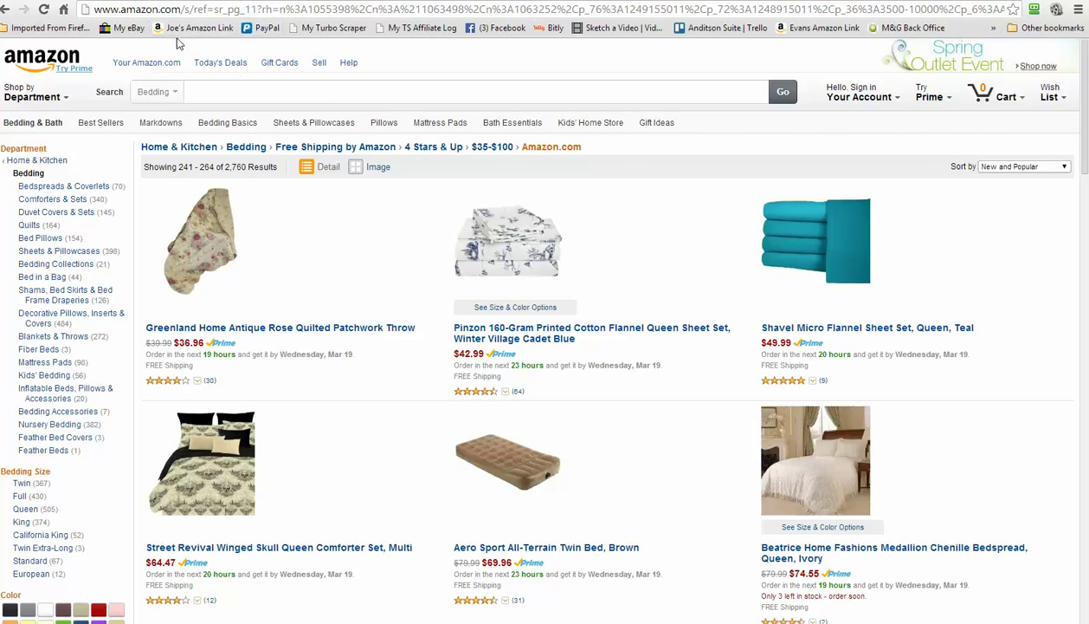
# Copy the filtered results page URL and open the My Turbo Scraper bookmark
pyautogui.click(199, 13)
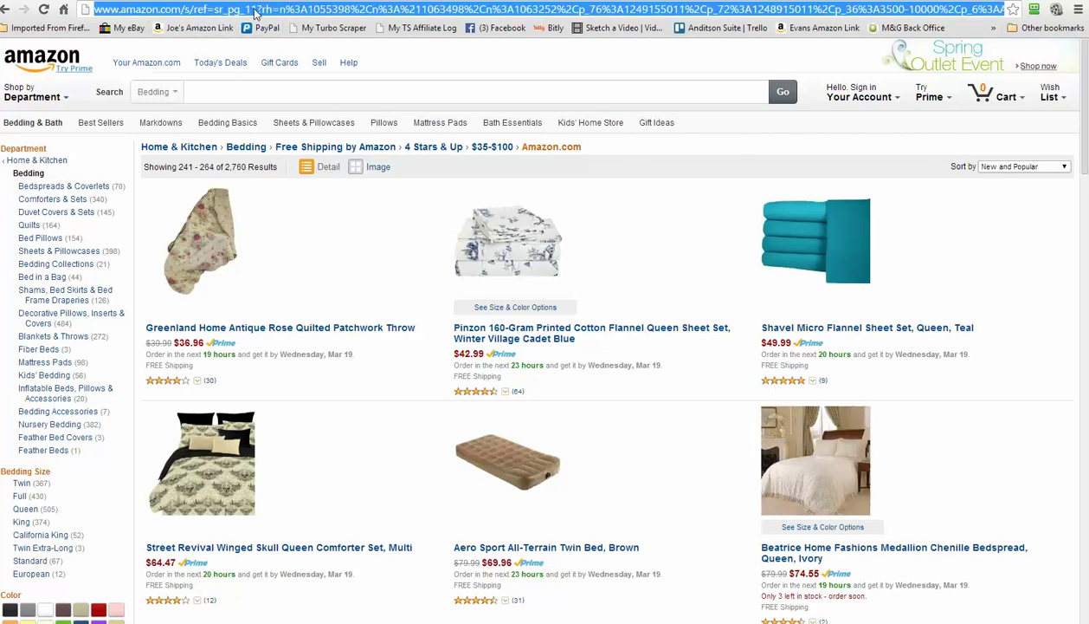
pyautogui.rightClick(255, 13)
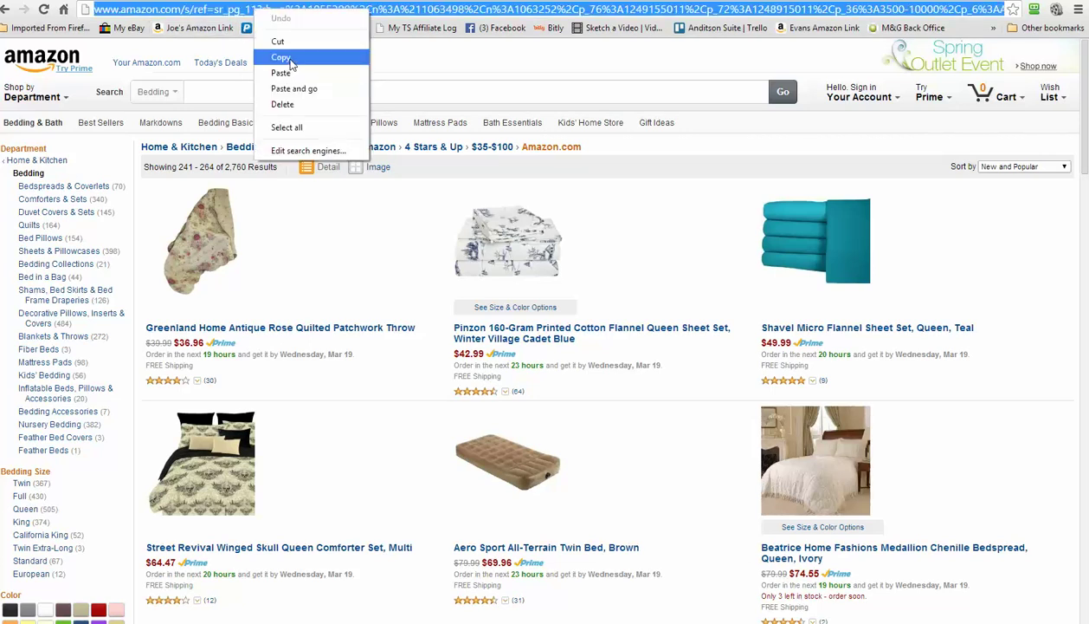
pyautogui.click(290, 58)
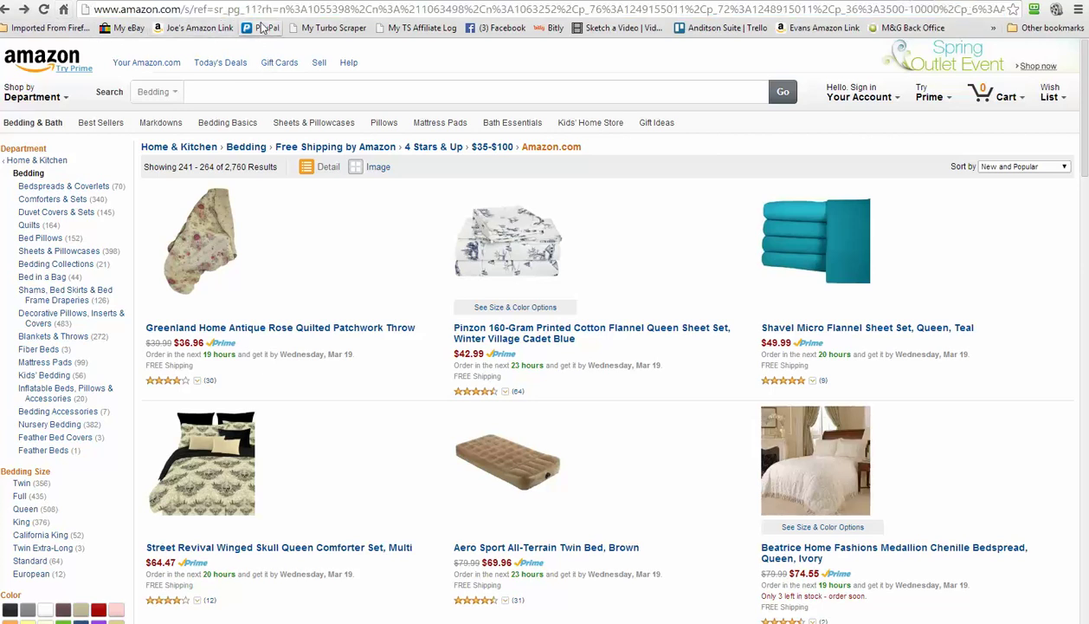
pyautogui.click(330, 28)
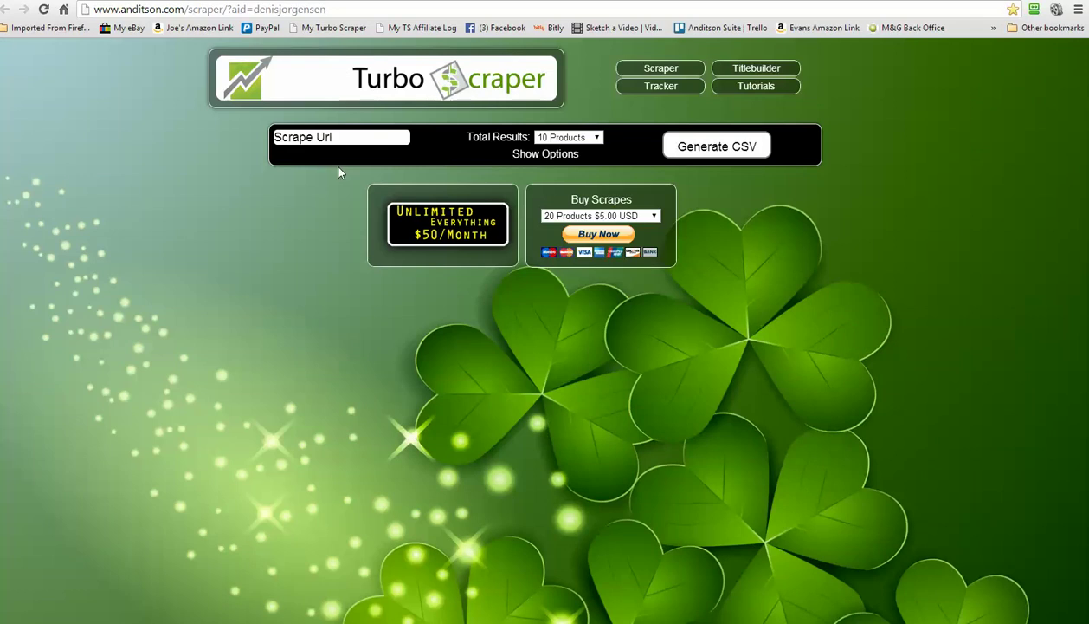
# Paste the Amazon results URL as the scrape URL, keeping 10 Products
pyautogui.rightClick(320, 137)
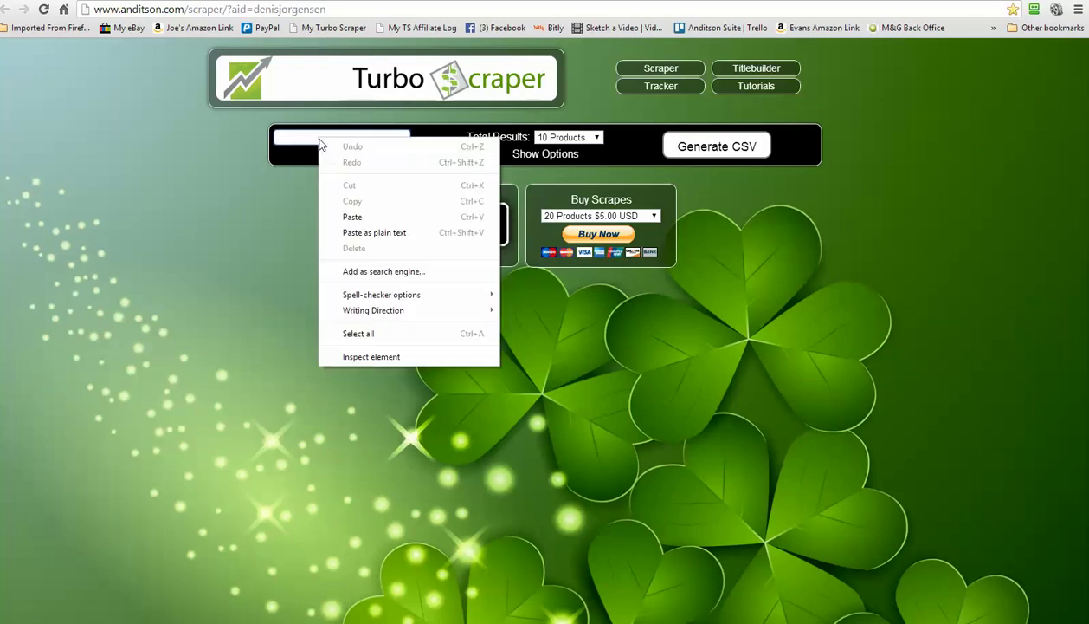
pyautogui.click(346, 213)
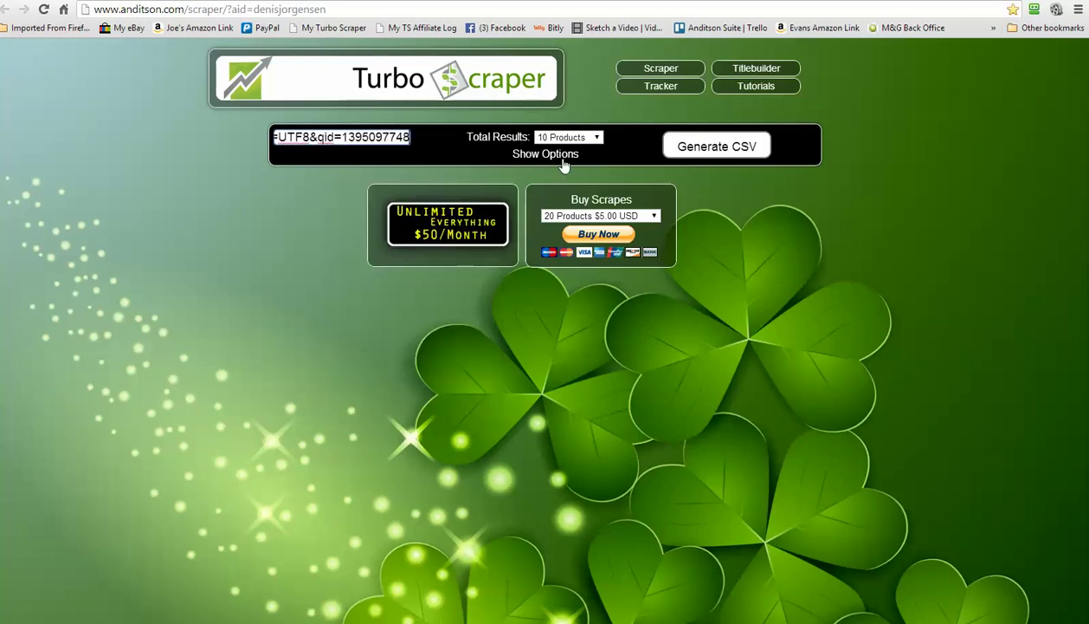
pyautogui.click(597, 137)
pyautogui.click(597, 139)
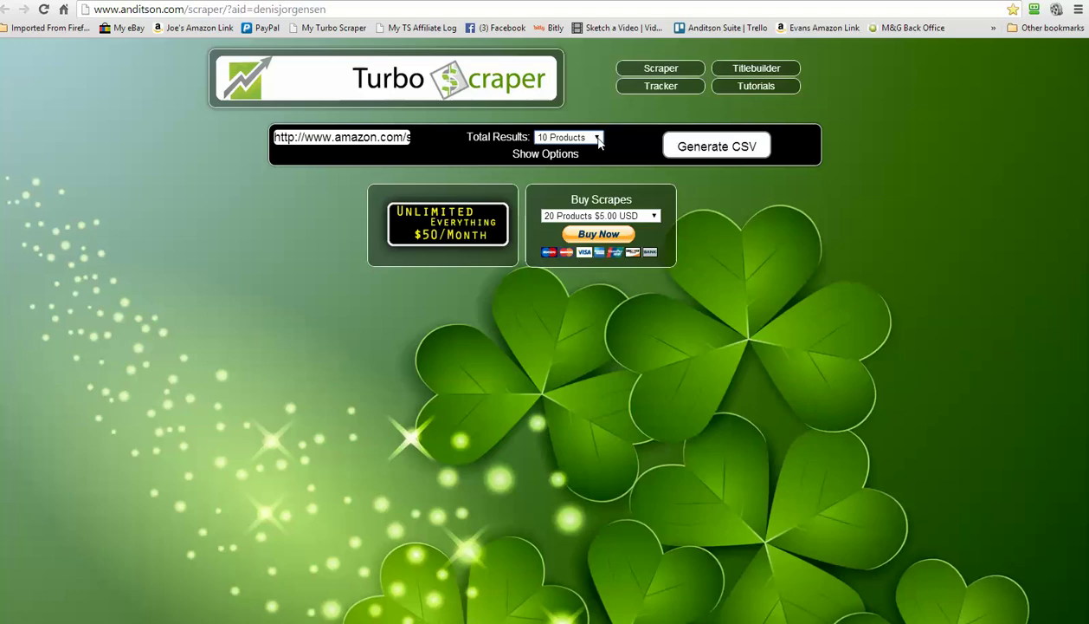
pyautogui.click(597, 139)
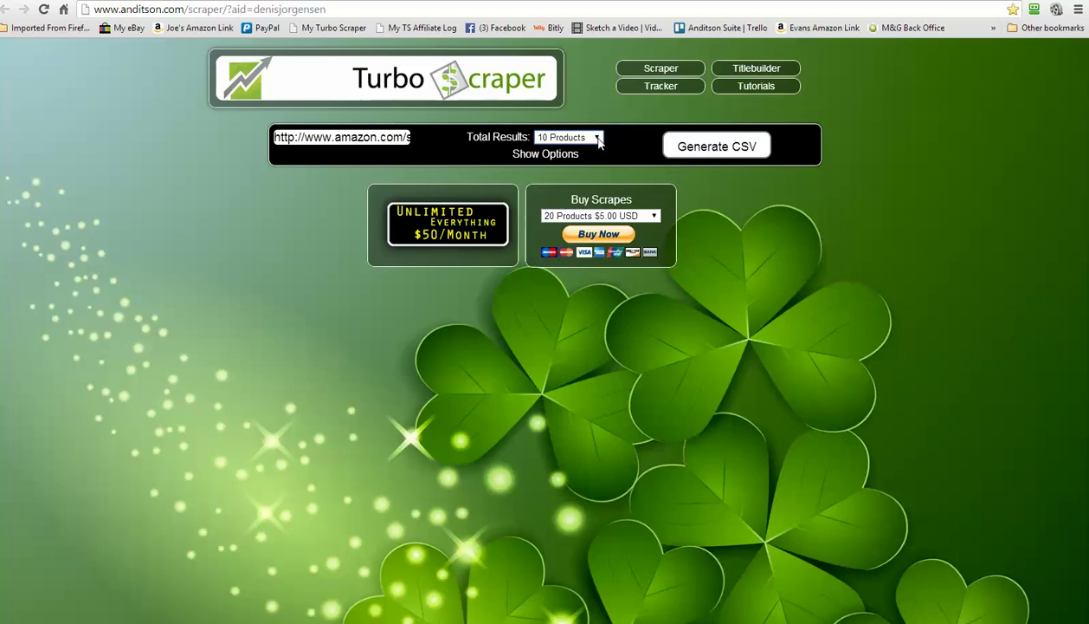
pyautogui.click(547, 156)
# Fill in the PayPal email and zip code 89433, then generate the CSV
pyautogui.click(417, 189)
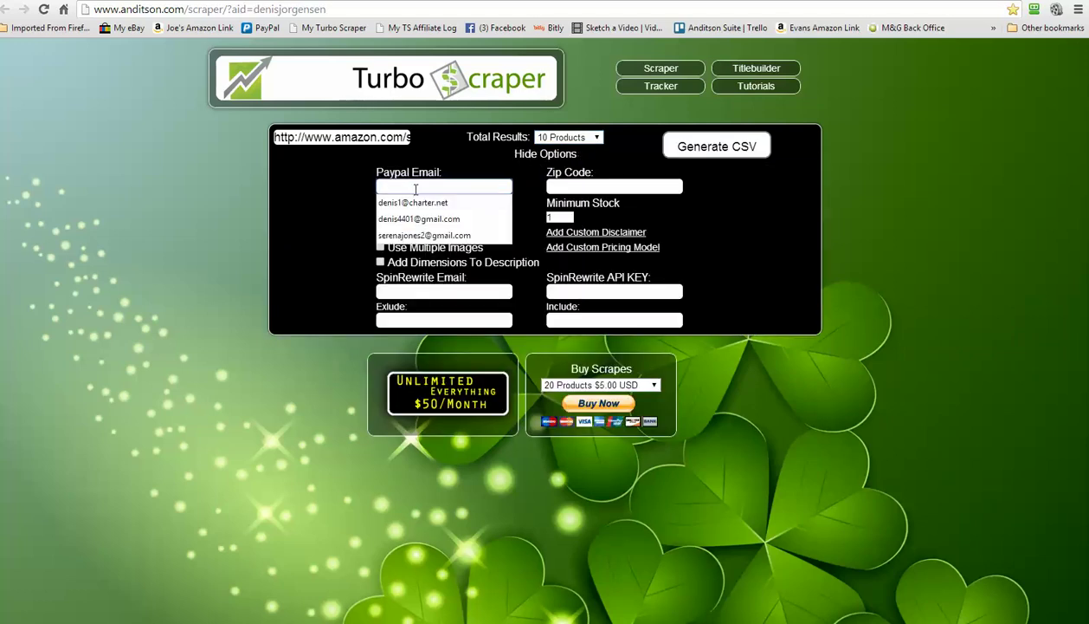
pyautogui.click(424, 206)
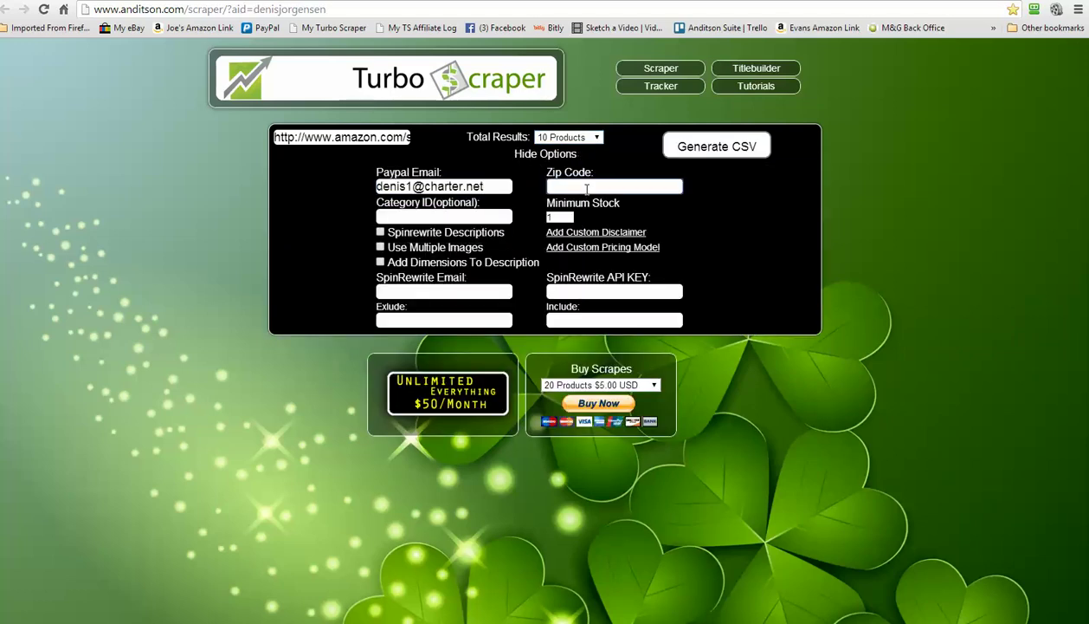
pyautogui.click(588, 189)
pyautogui.click(568, 203)
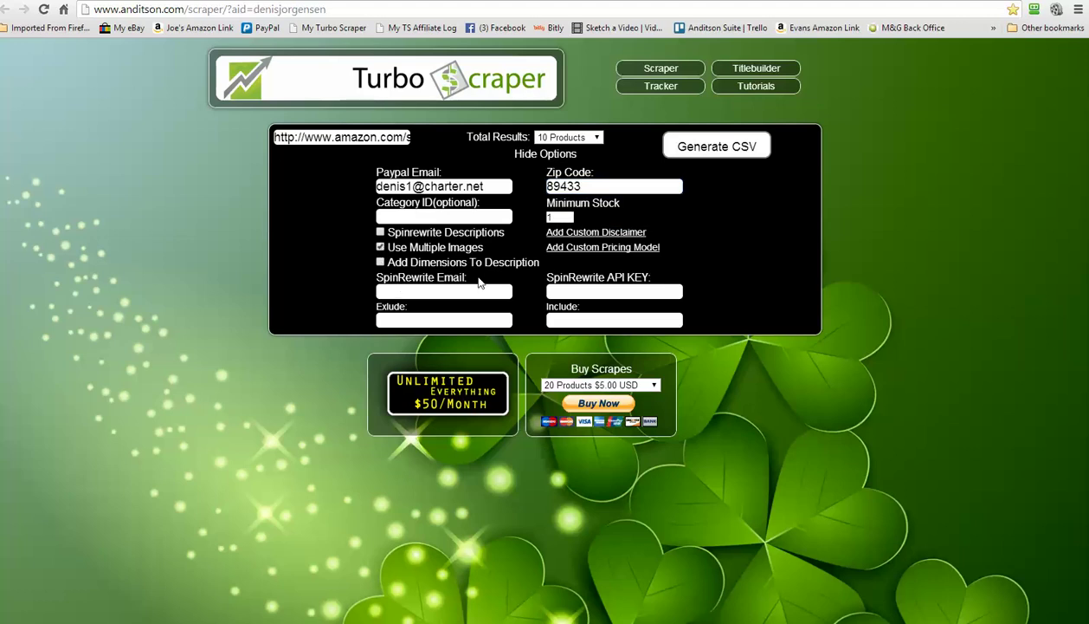
pyautogui.click(545, 154)
pyautogui.click(715, 149)
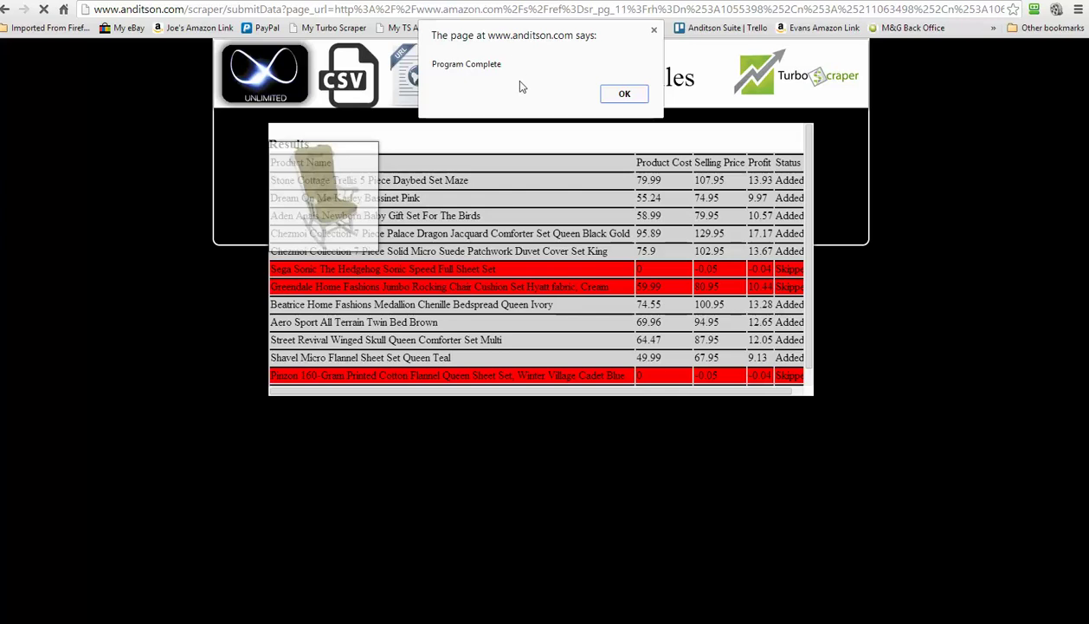
# Dismiss the Program Complete alert once scraping finishes
pyautogui.click(624, 94)
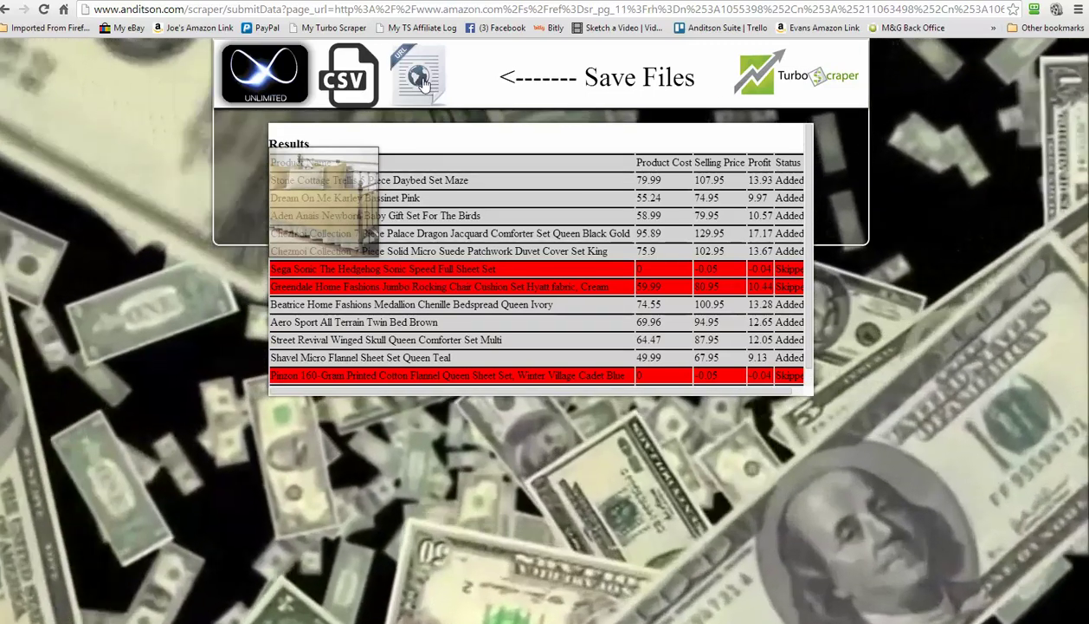
# Download the scraped product results as a CSV file
pyautogui.click(422, 80)
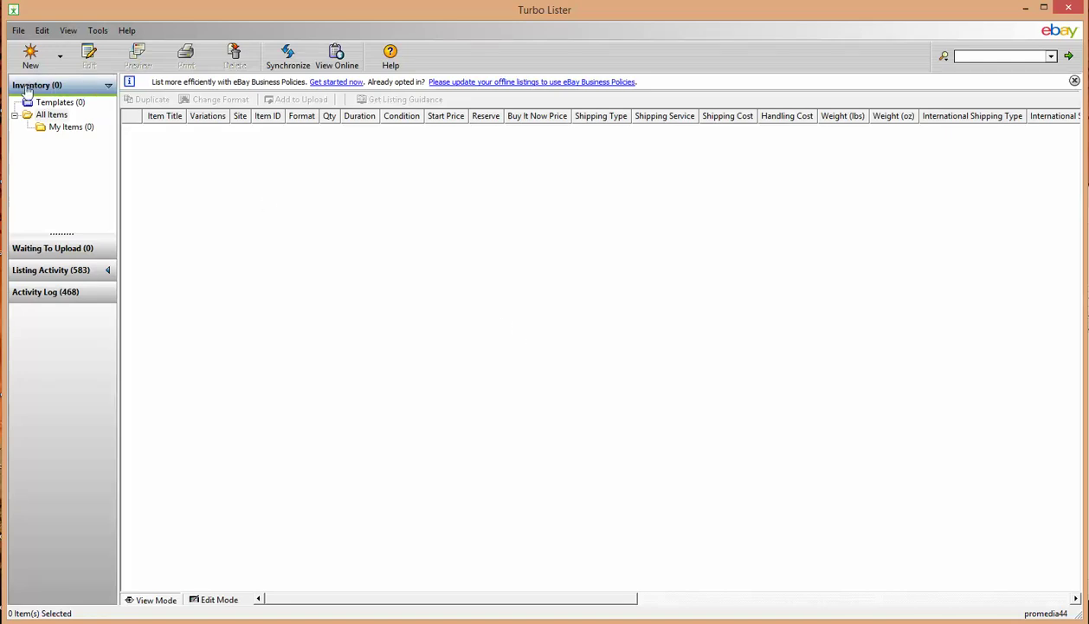
# Import items from file, choosing 2-17-23-10.csv in Desktop > My Scrapes
pyautogui.click(19, 31)
pyautogui.moveTo(52, 95)
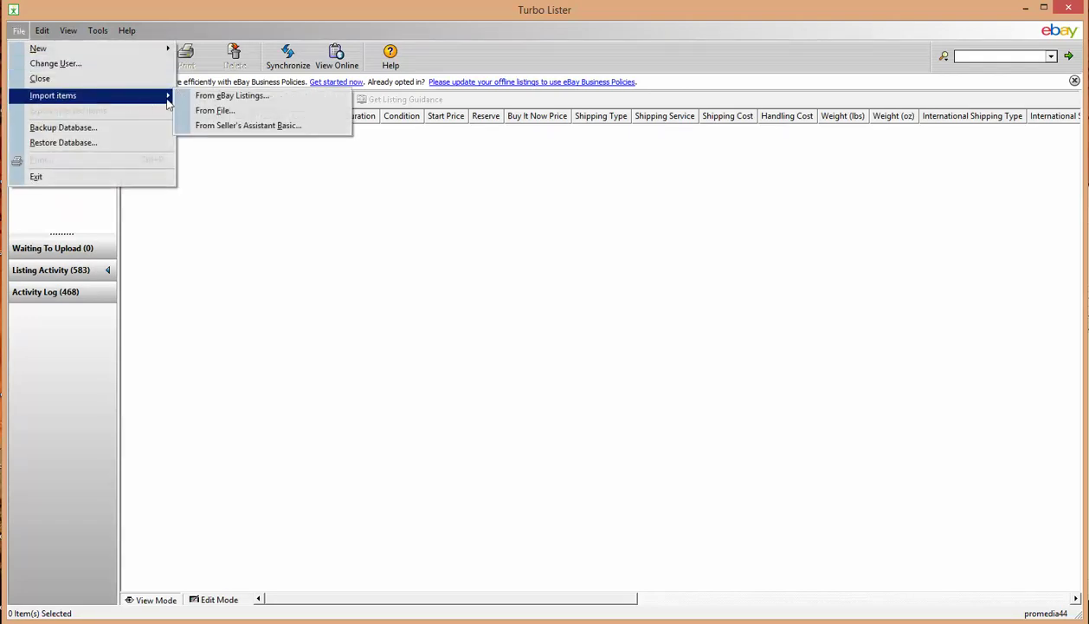
pyautogui.click(241, 113)
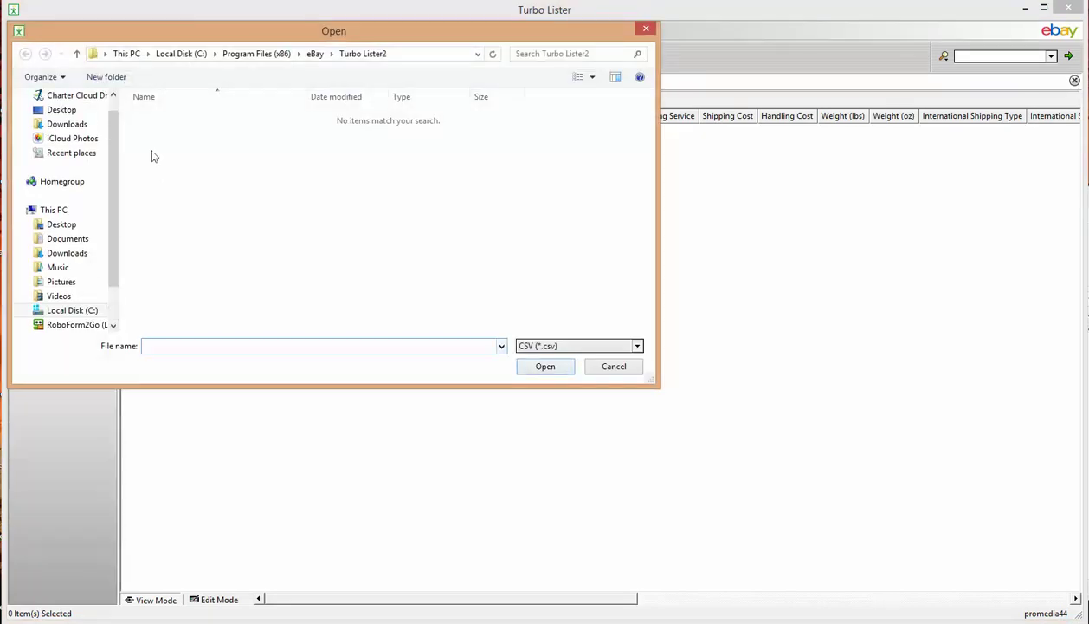
pyautogui.scroll(1, 109, 172)
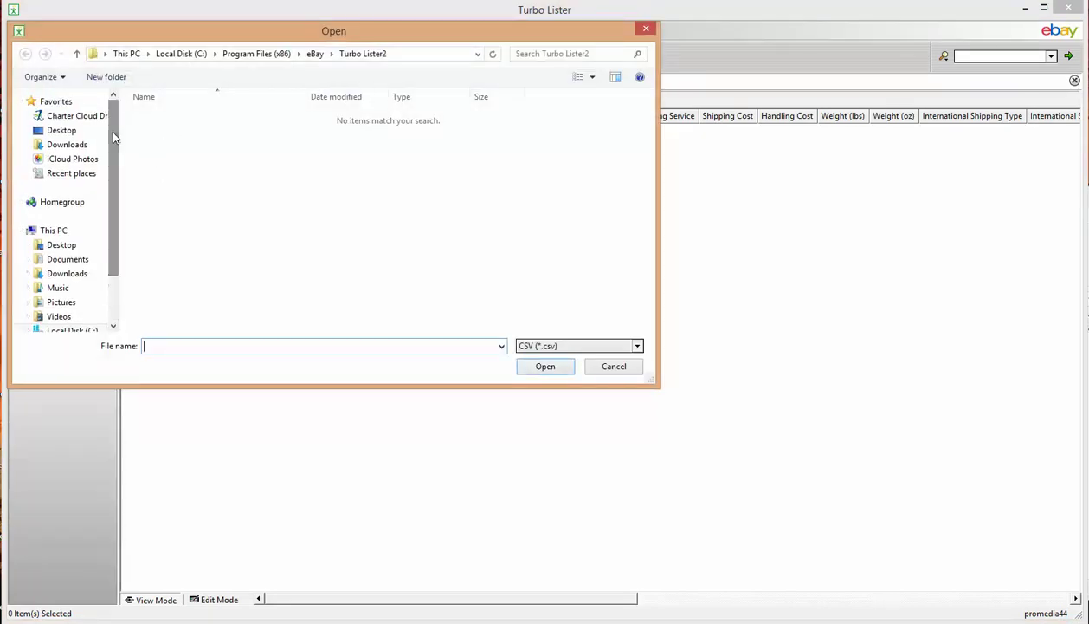
pyautogui.click(54, 130)
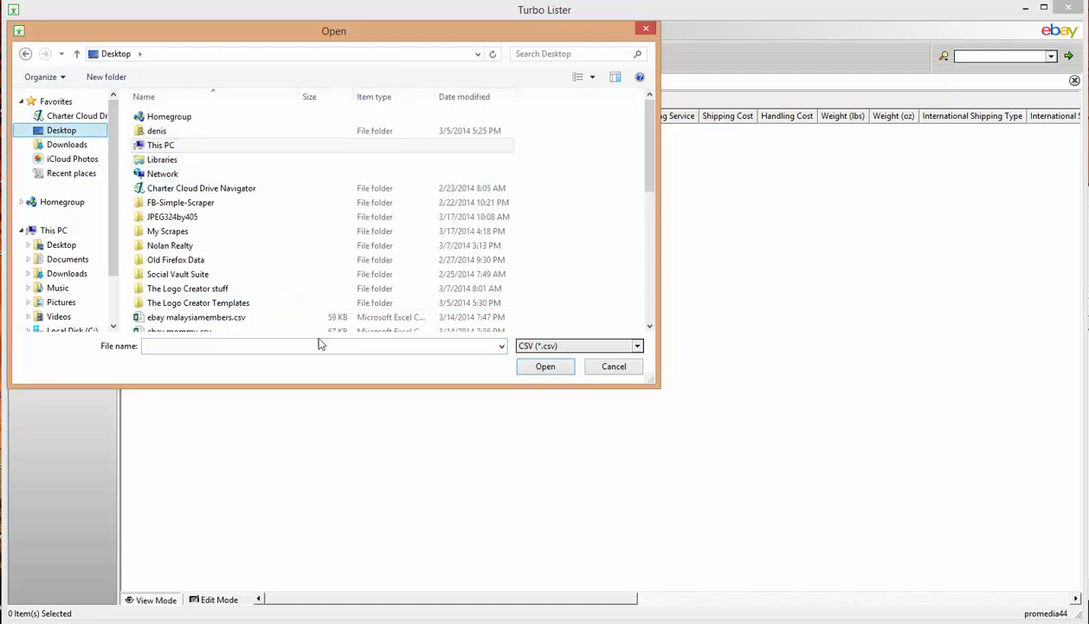
pyautogui.click(177, 231)
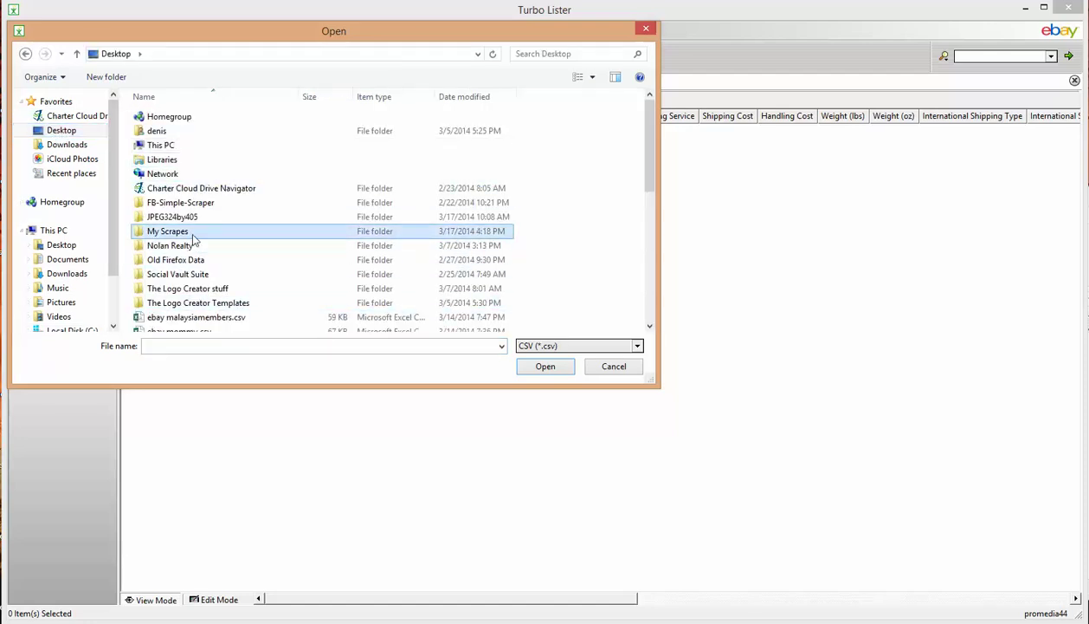
pyautogui.doubleClick(193, 233)
pyautogui.click(186, 123)
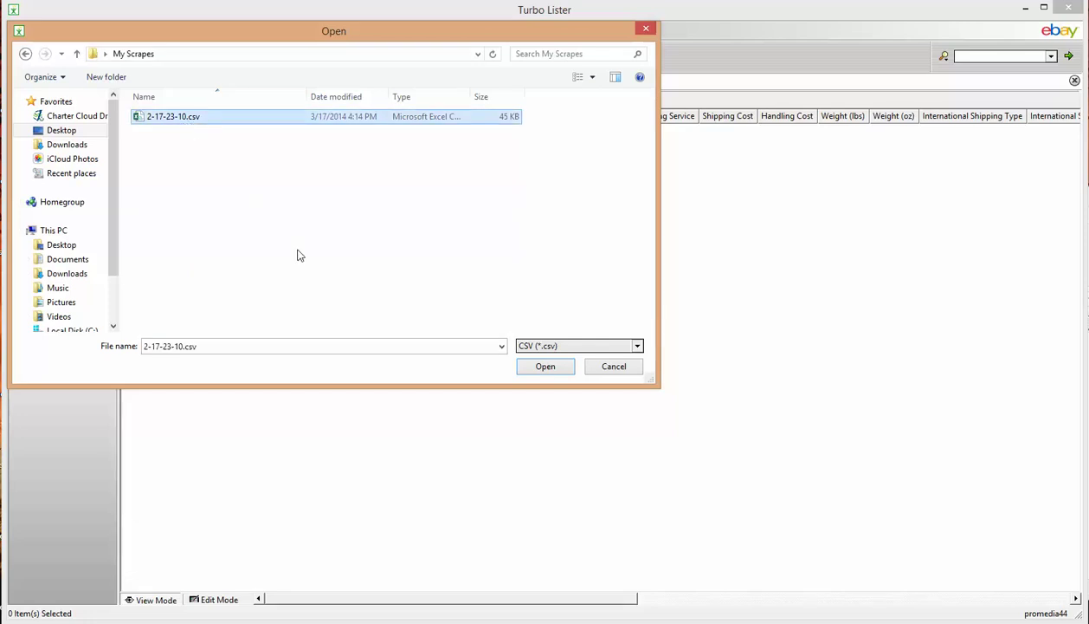
pyautogui.click(559, 375)
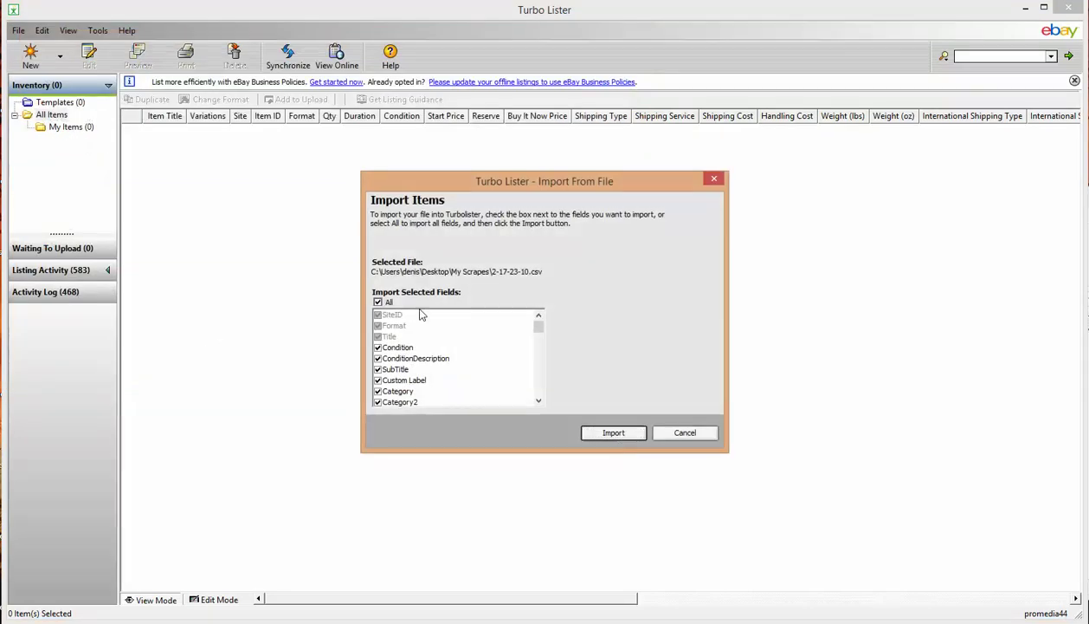
# Import all fields from the CSV and dismiss the success message
pyautogui.moveTo(462, 191)
pyautogui.mouseDown()
pyautogui.moveTo(386, 169)
pyautogui.moveTo(343, 180)
pyautogui.mouseUp()
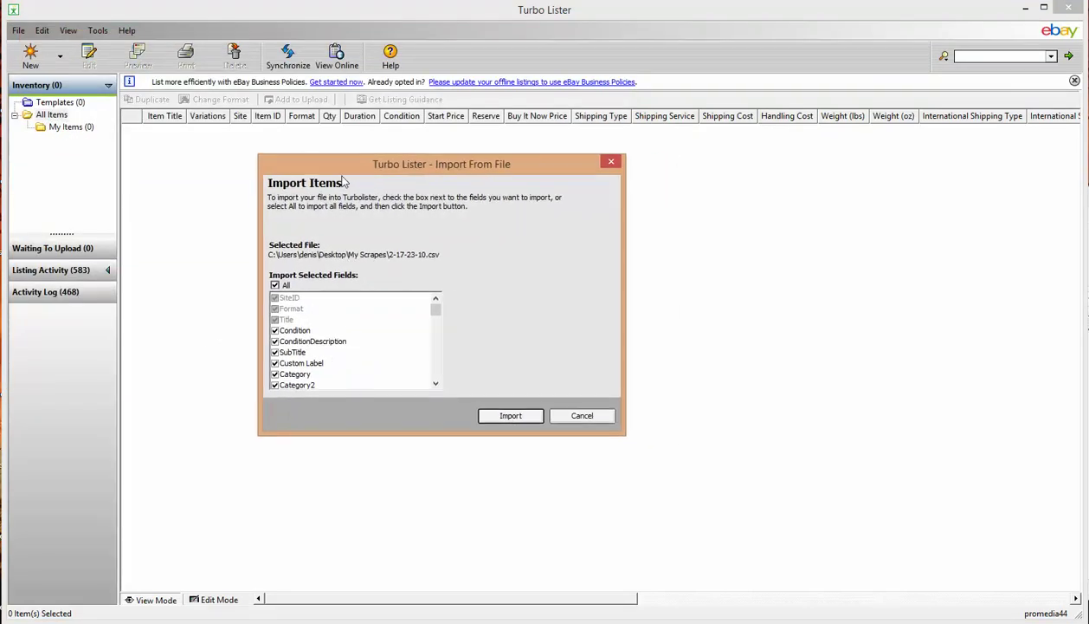
pyautogui.click(510, 417)
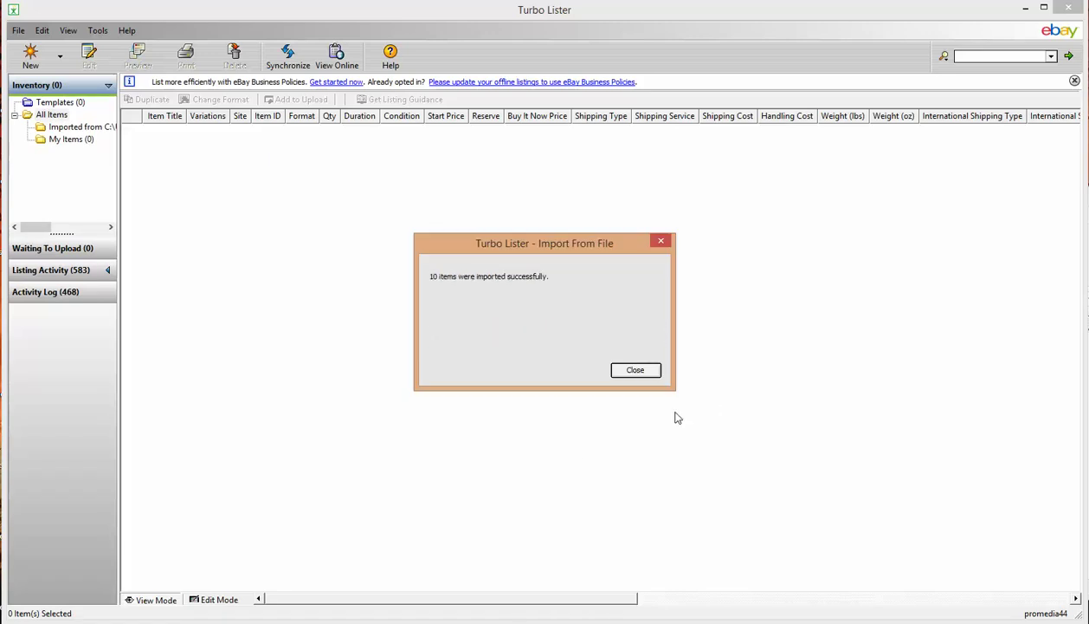
pyautogui.click(636, 371)
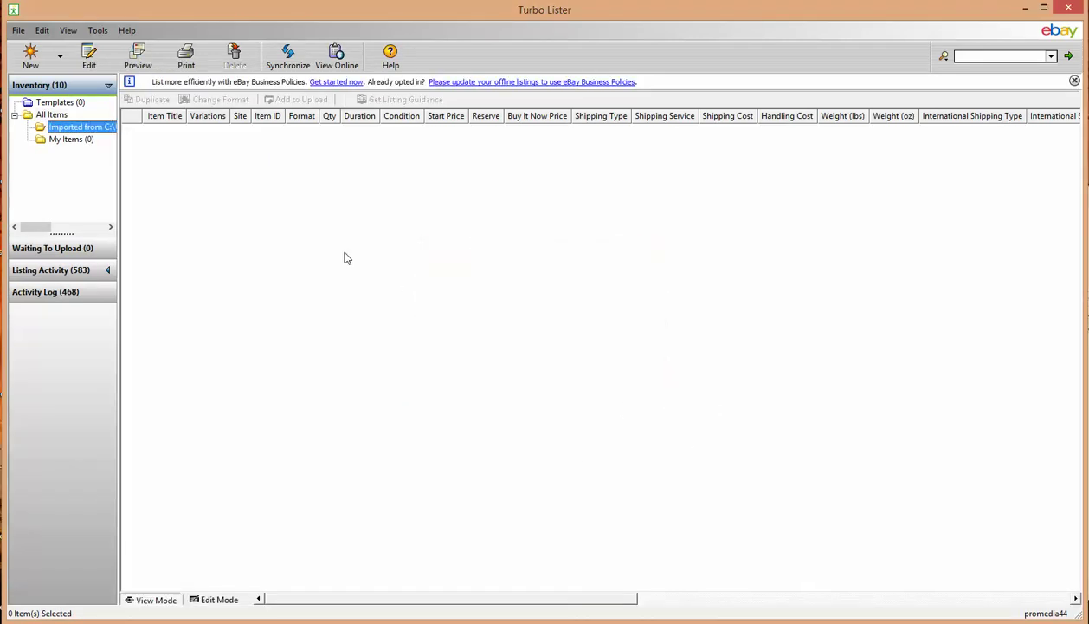
pyautogui.click(86, 139)
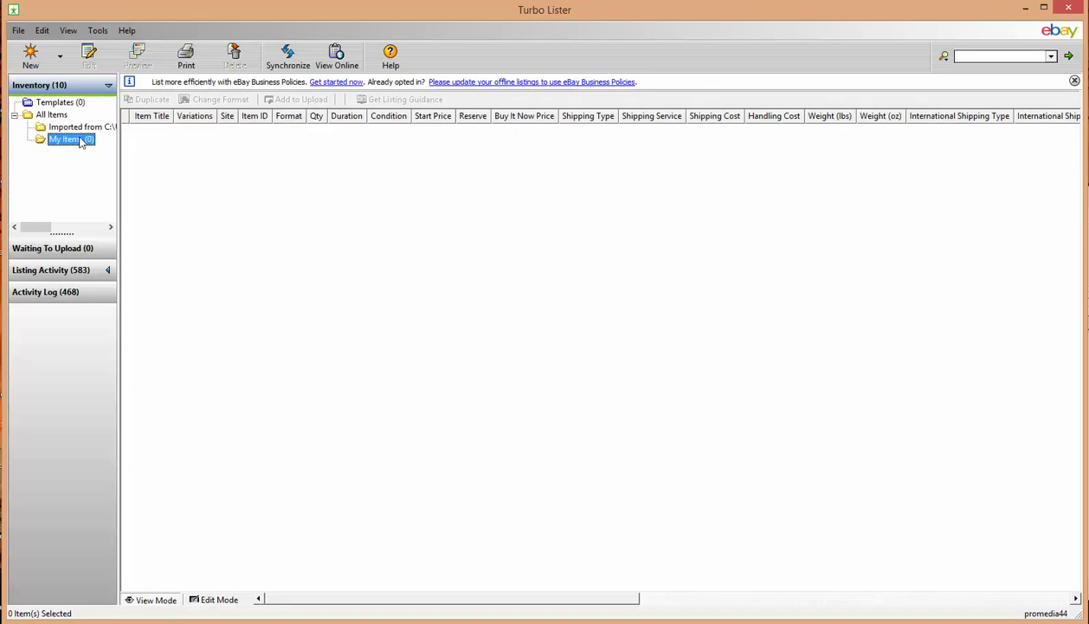
# Show the imported listings and select all 10, from Aden Anais through Street Revival
pyautogui.click(86, 129)
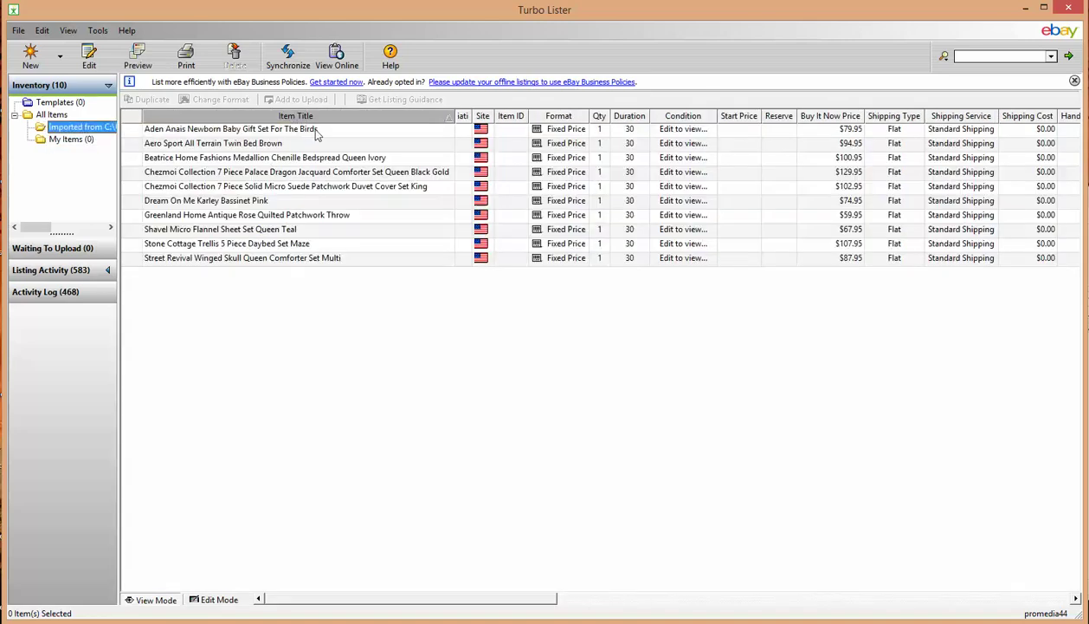
pyautogui.click(317, 130)
pyautogui.click(317, 258)
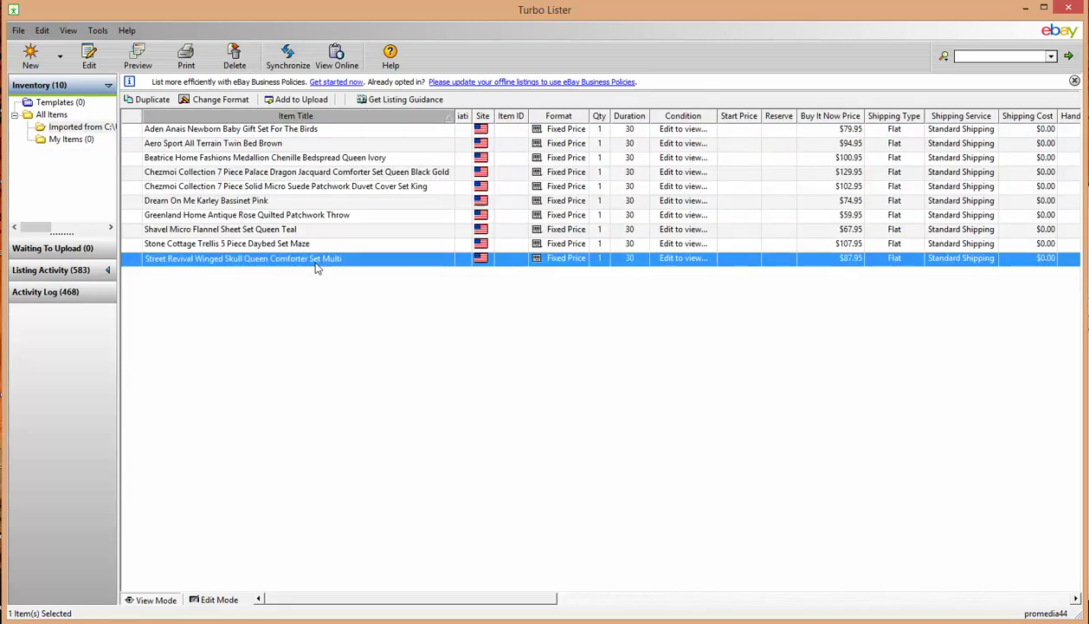
pyautogui.click(365, 134)
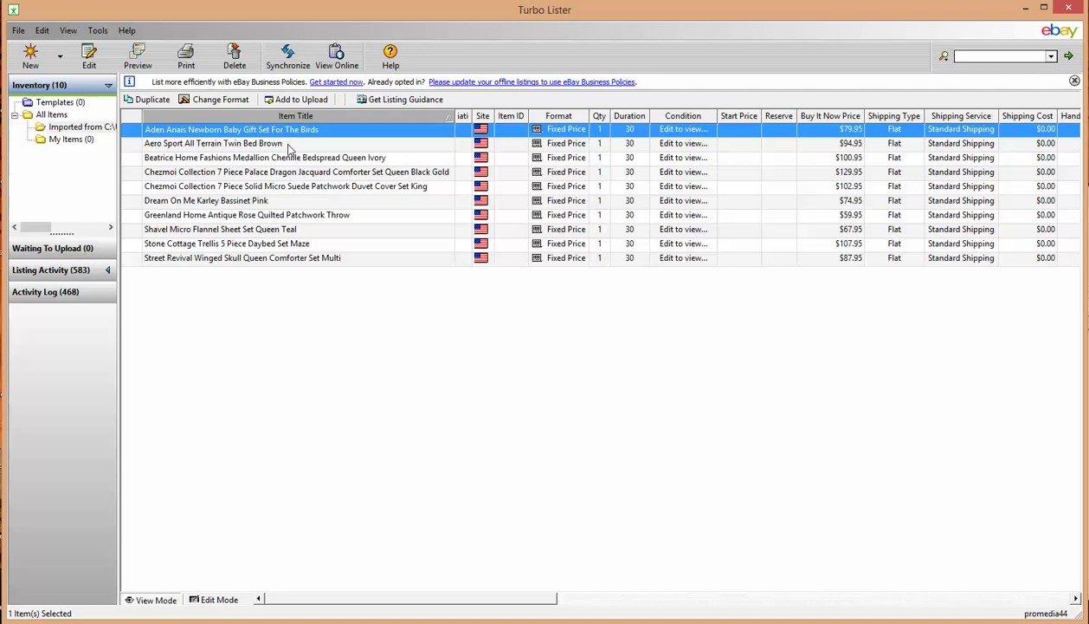
pyautogui.keyDown('shift'); pyautogui.click(307, 259); pyautogui.keyUp('shift')
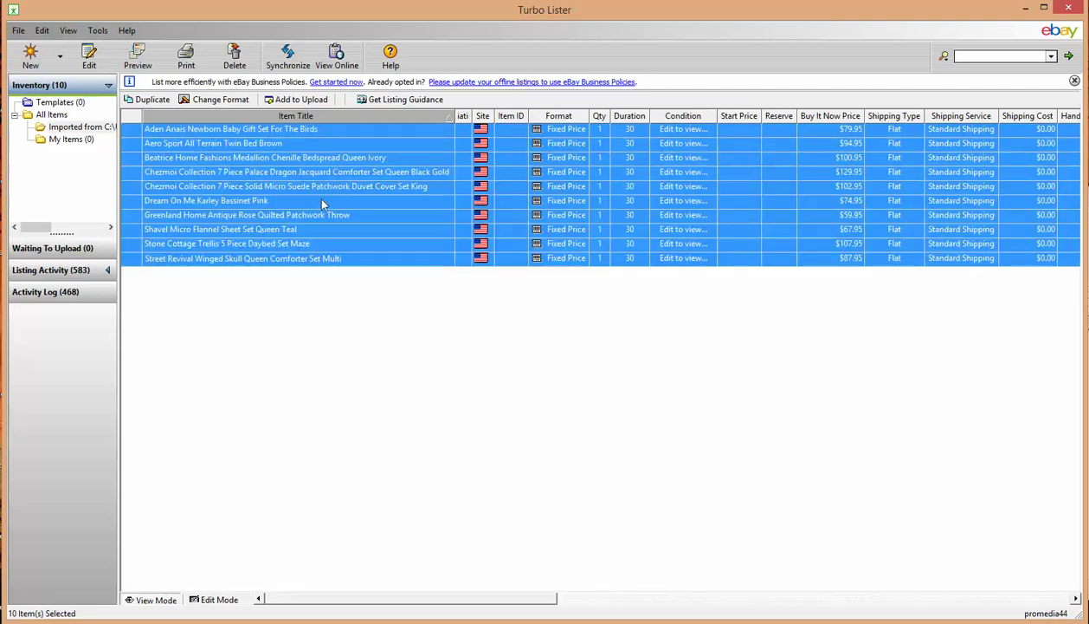
pyautogui.click(282, 132)
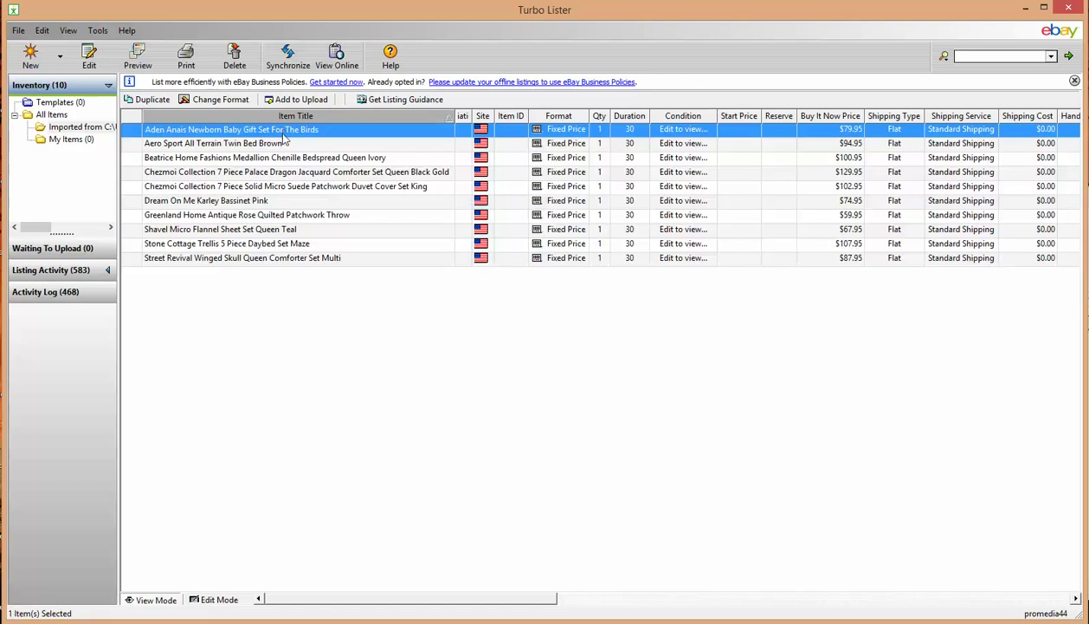
pyautogui.keyDown('shift'); pyautogui.click(276, 258); pyautogui.keyUp('shift')
# Bulk-edit the selected listings with category 25815 and condition New with tags
pyautogui.rightClick(324, 182)
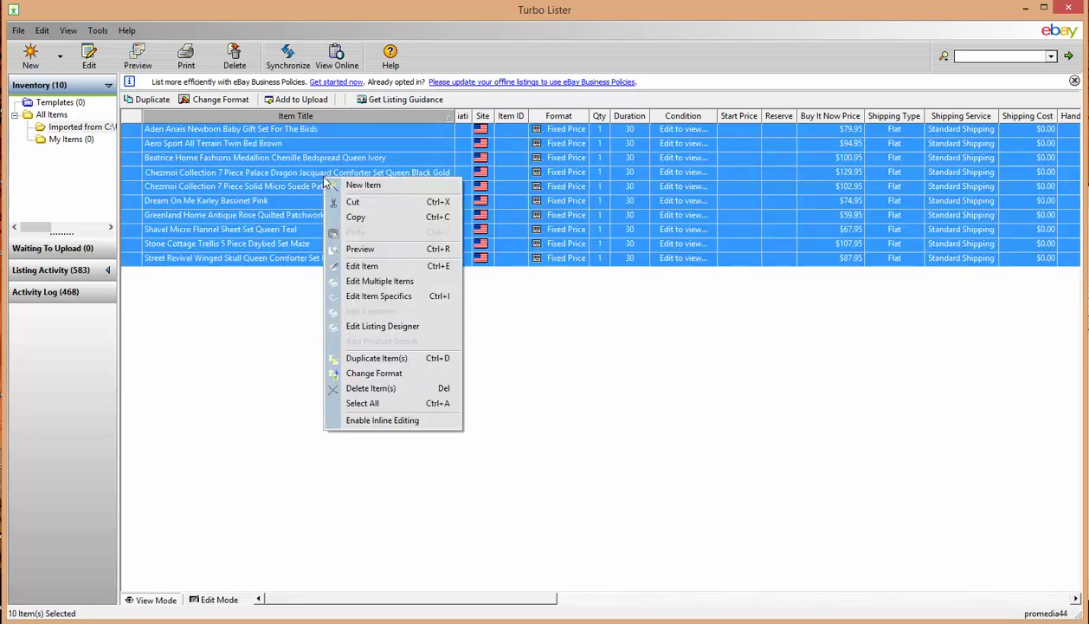
pyautogui.click(371, 283)
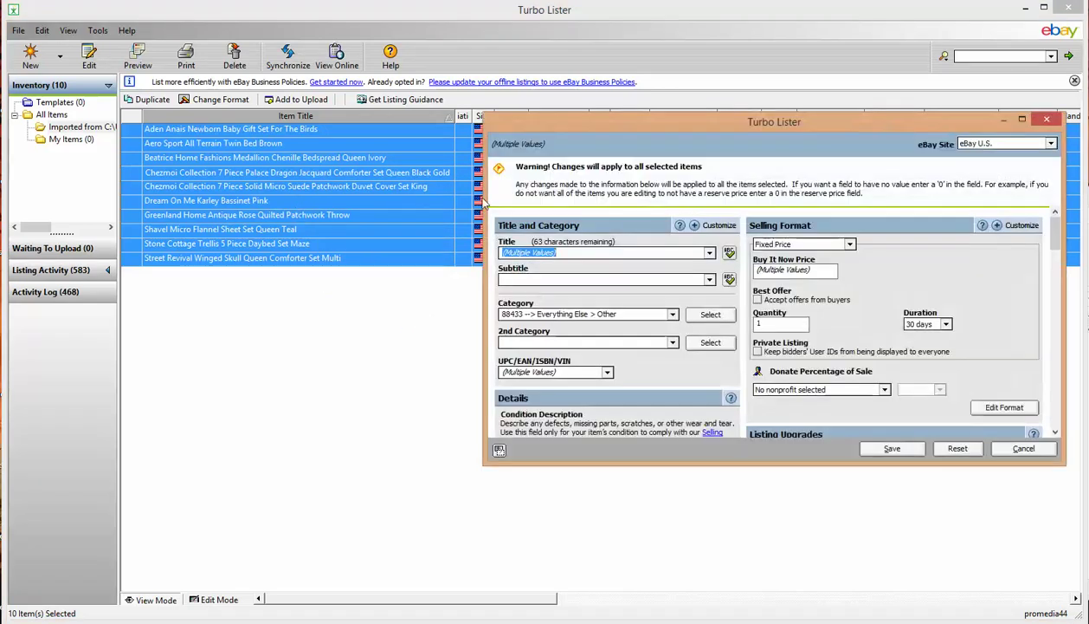
pyautogui.moveTo(685, 131)
pyautogui.mouseDown()
pyautogui.moveTo(480, 128)
pyautogui.moveTo(421, 111)
pyautogui.mouseUp()
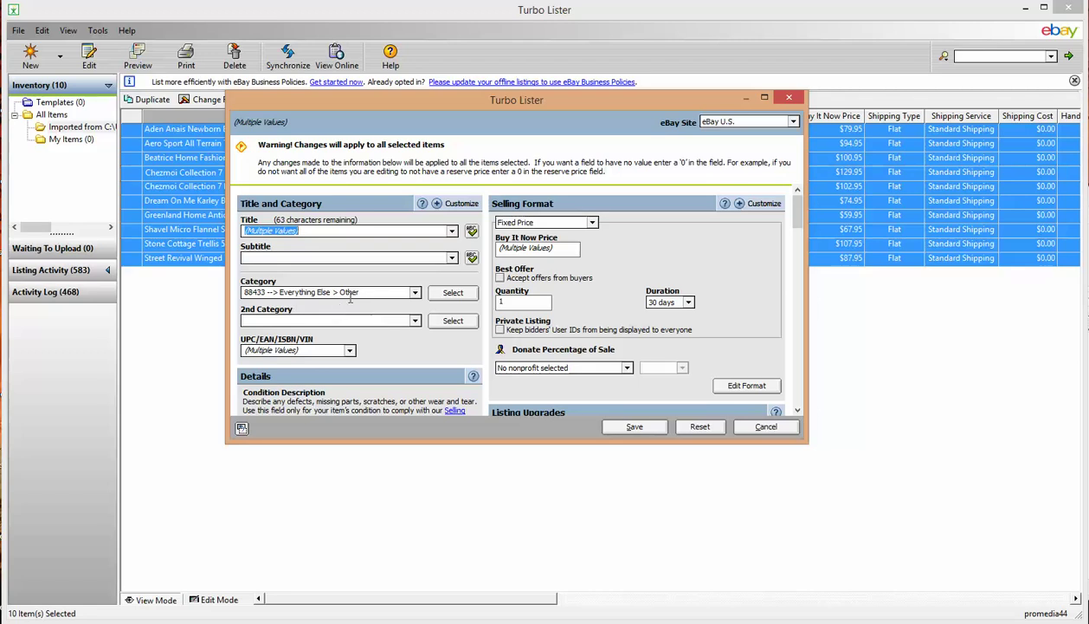
pyautogui.click(416, 294)
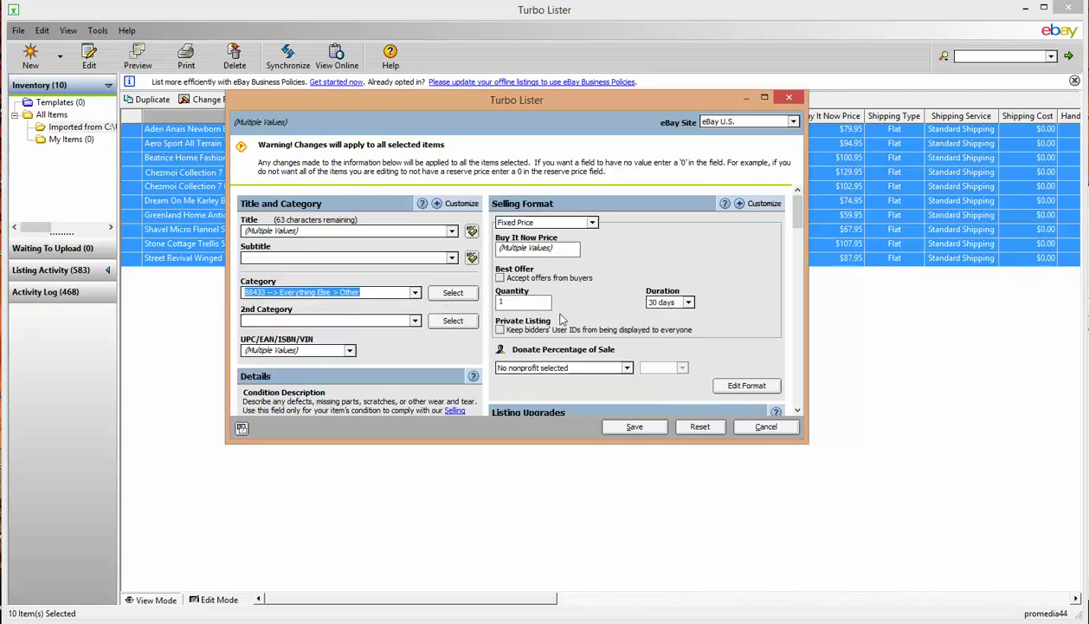
pyautogui.write('25815')
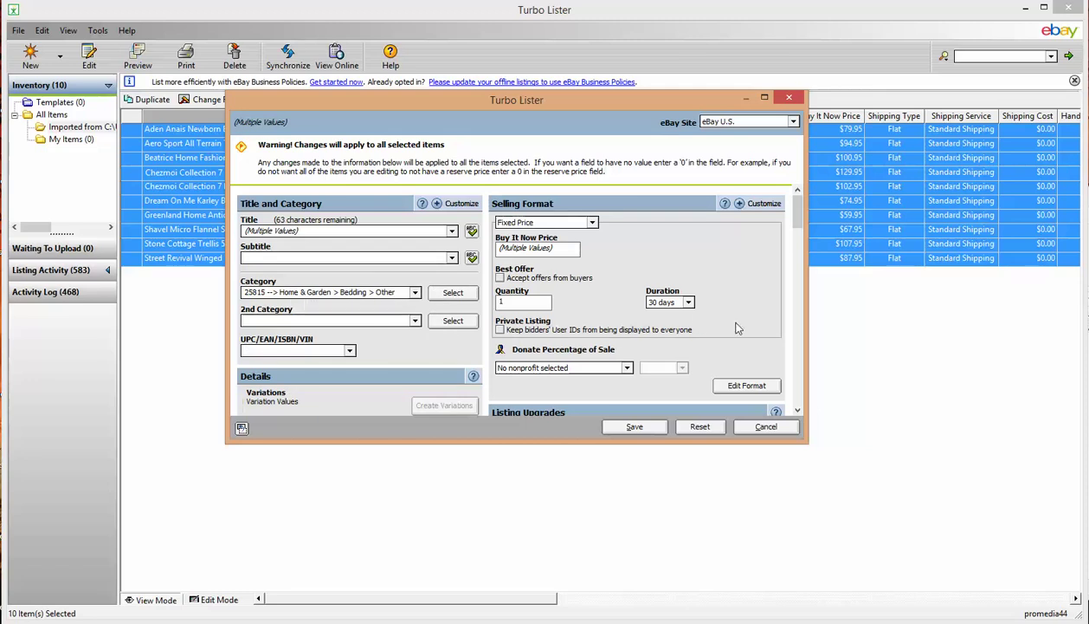
pyautogui.scroll(-2, 735, 327)
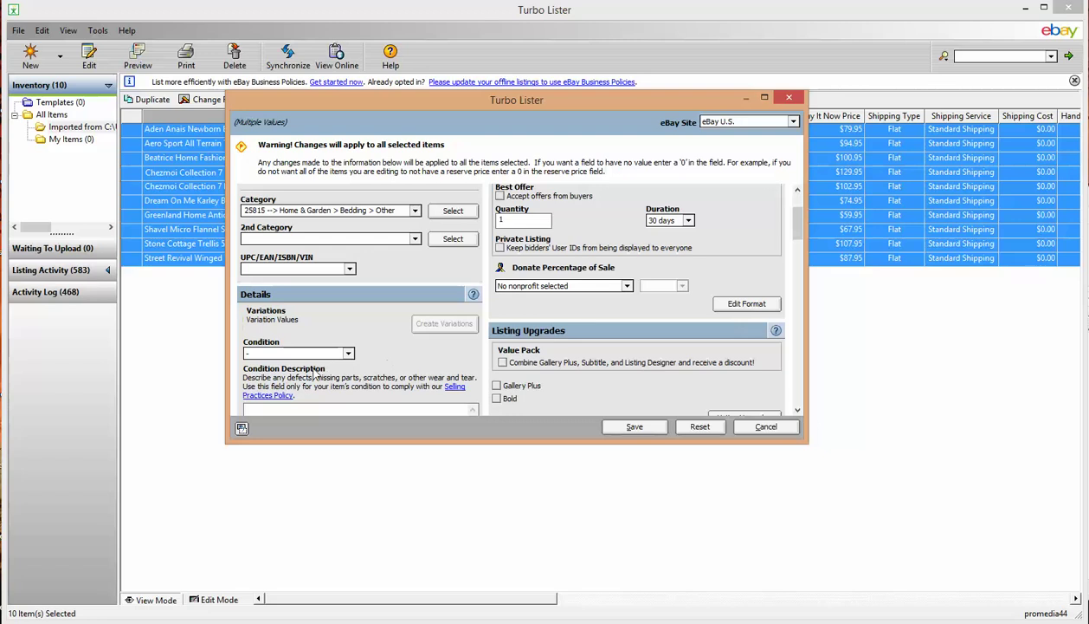
pyautogui.click(348, 355)
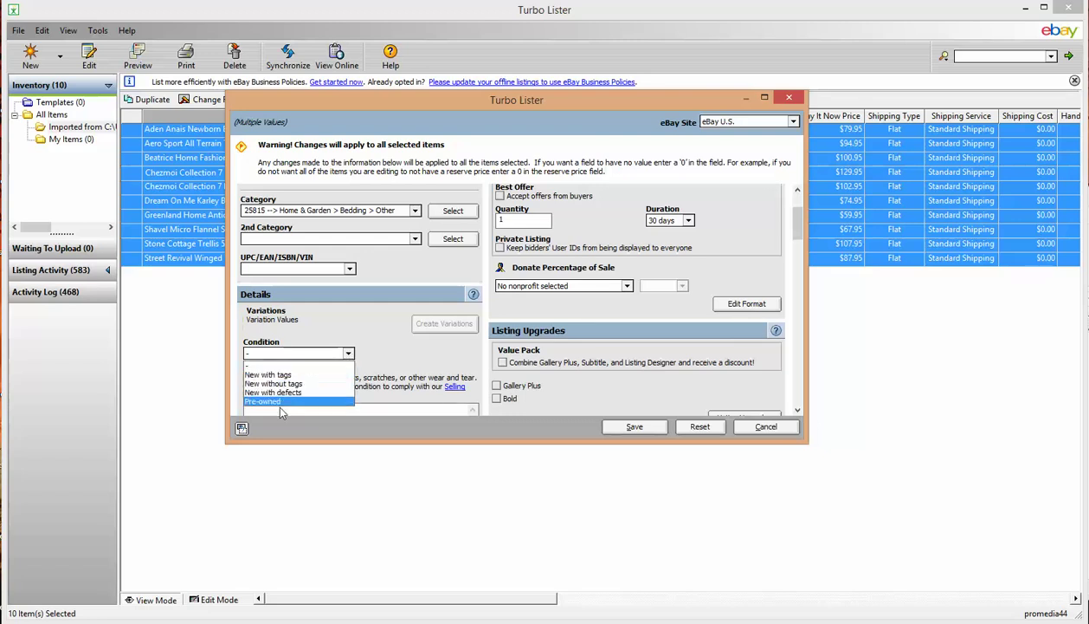
pyautogui.click(268, 374)
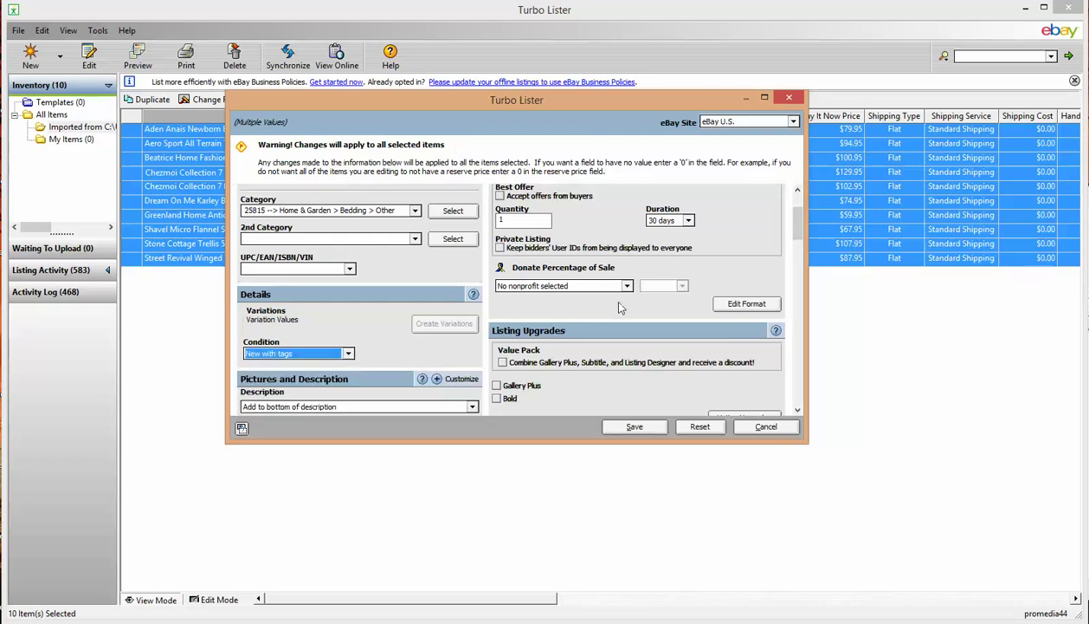
# Enable the Global Shipping Program for all ten listings and scroll to the return policy
pyautogui.scroll(-1, 737, 264)
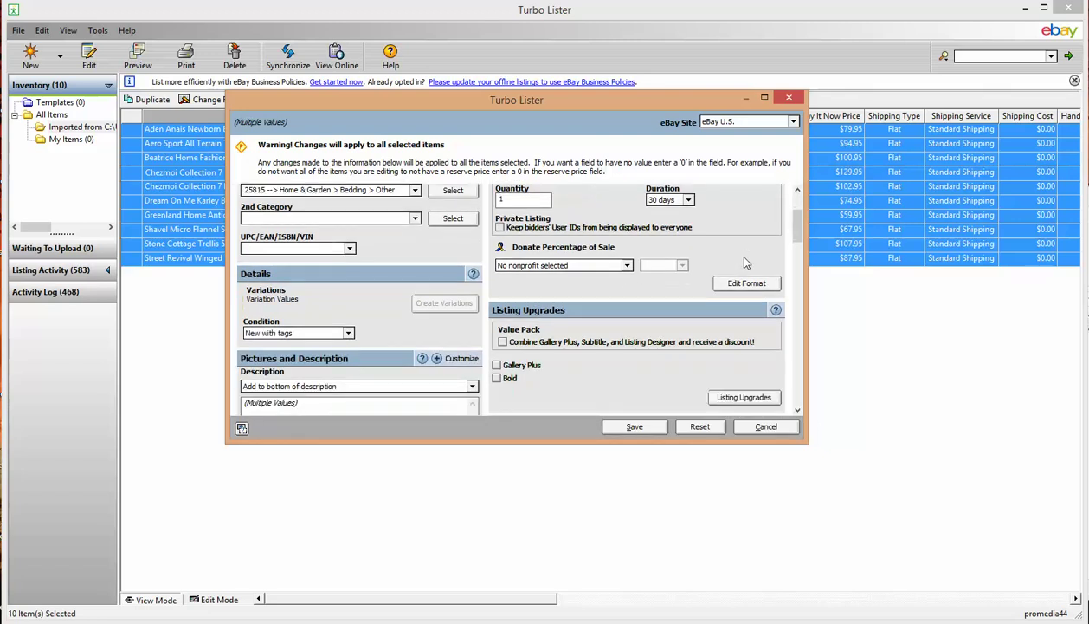
pyautogui.scroll(-1, 743, 262)
pyautogui.scroll(-1, 743, 263)
pyautogui.scroll(-1, 731, 252)
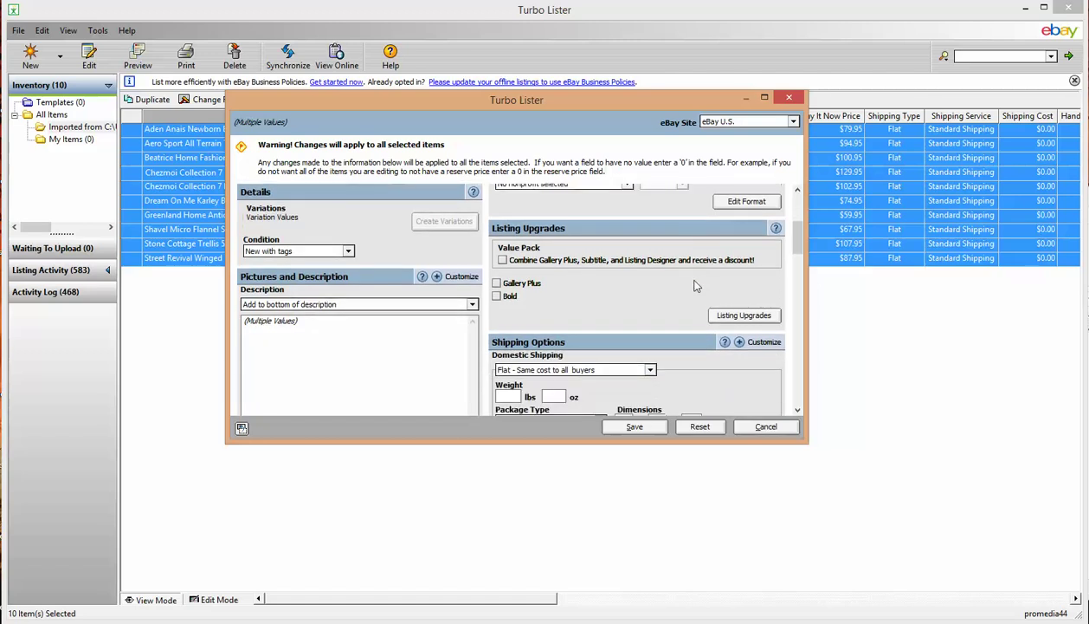
pyautogui.scroll(-1, 695, 286)
pyautogui.scroll(-2, 693, 286)
pyautogui.scroll(-2, 684, 303)
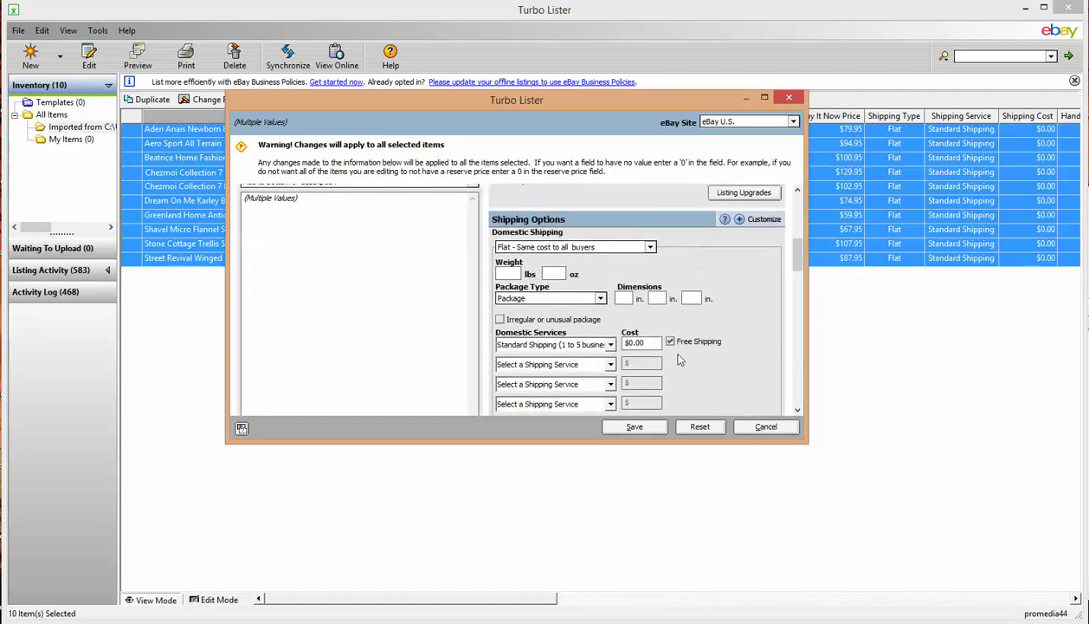
pyautogui.scroll(-1, 697, 345)
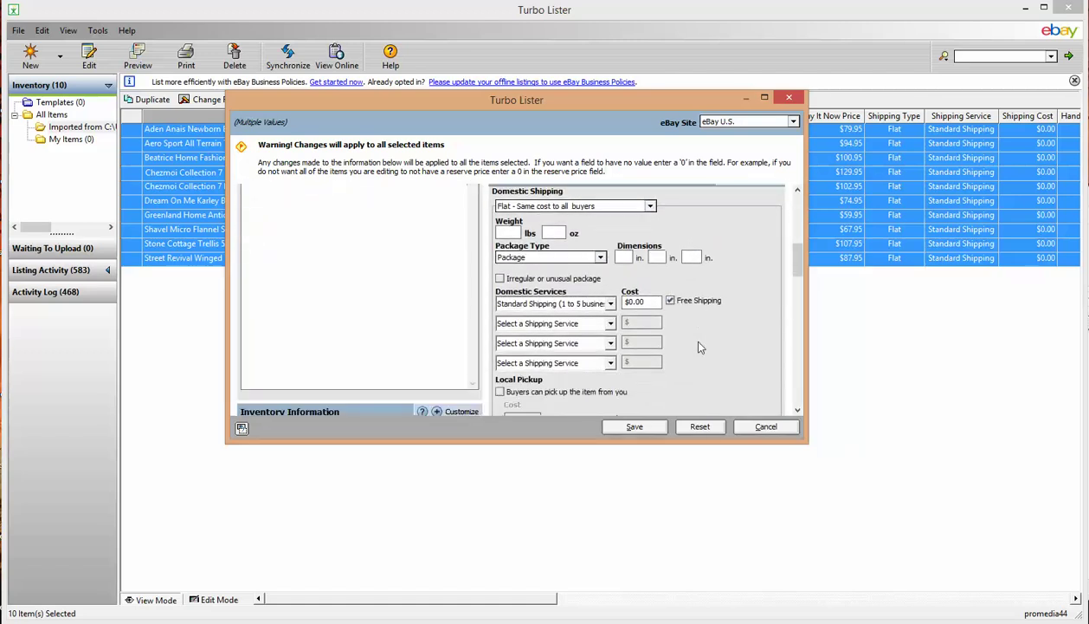
pyautogui.scroll(-1, 701, 347)
pyautogui.scroll(-1, 701, 347)
pyautogui.scroll(-1, 701, 347)
pyautogui.scroll(-1, 701, 347)
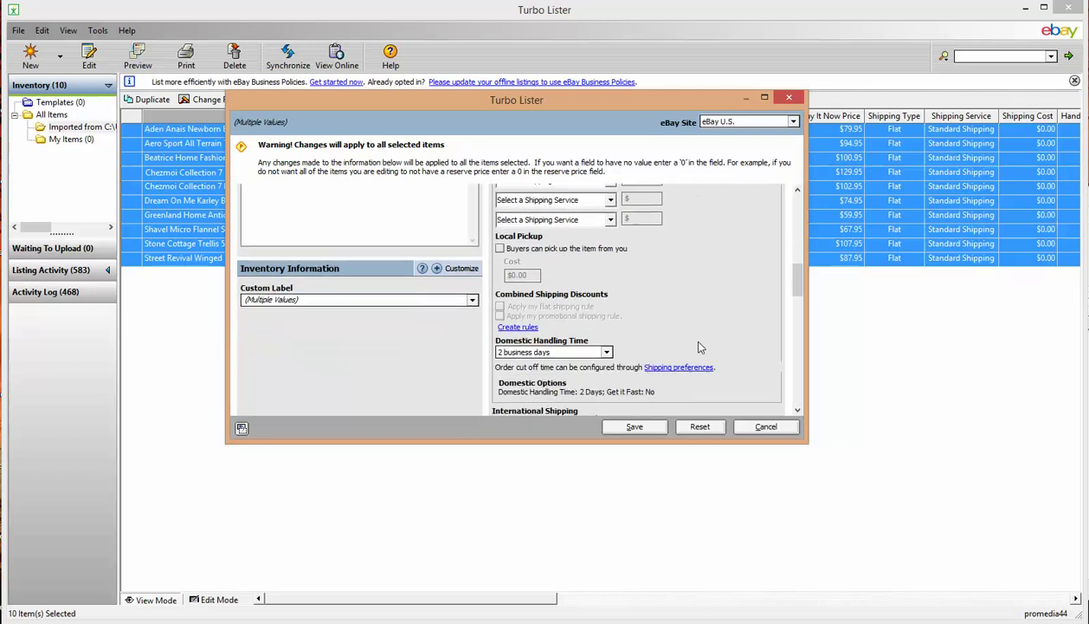
pyautogui.scroll(-1, 701, 347)
pyautogui.scroll(-1, 719, 310)
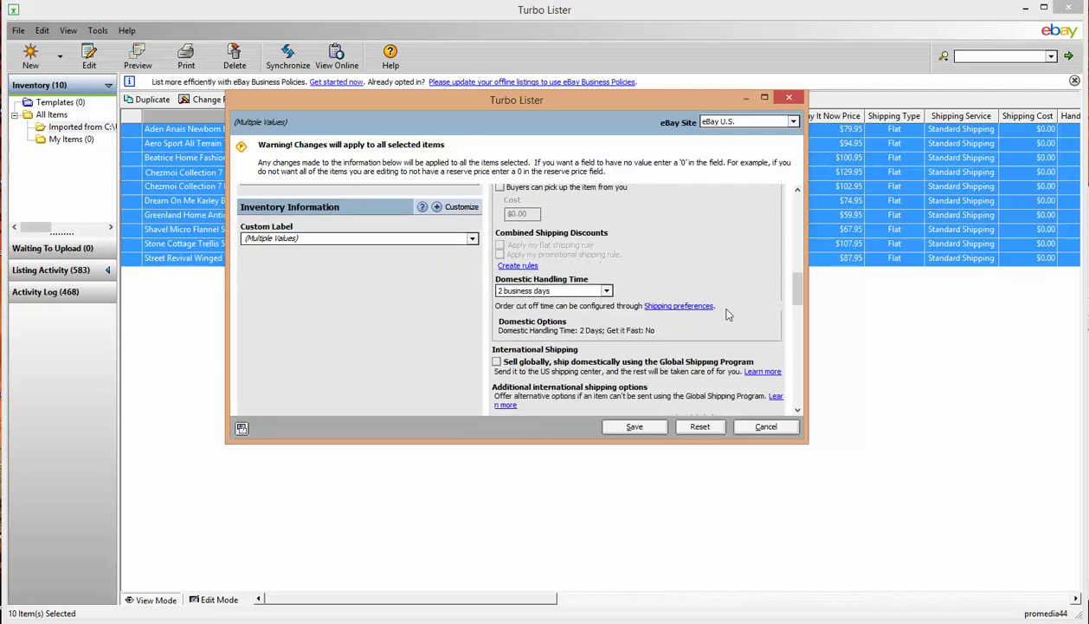
pyautogui.scroll(-1, 727, 315)
pyautogui.click(497, 321)
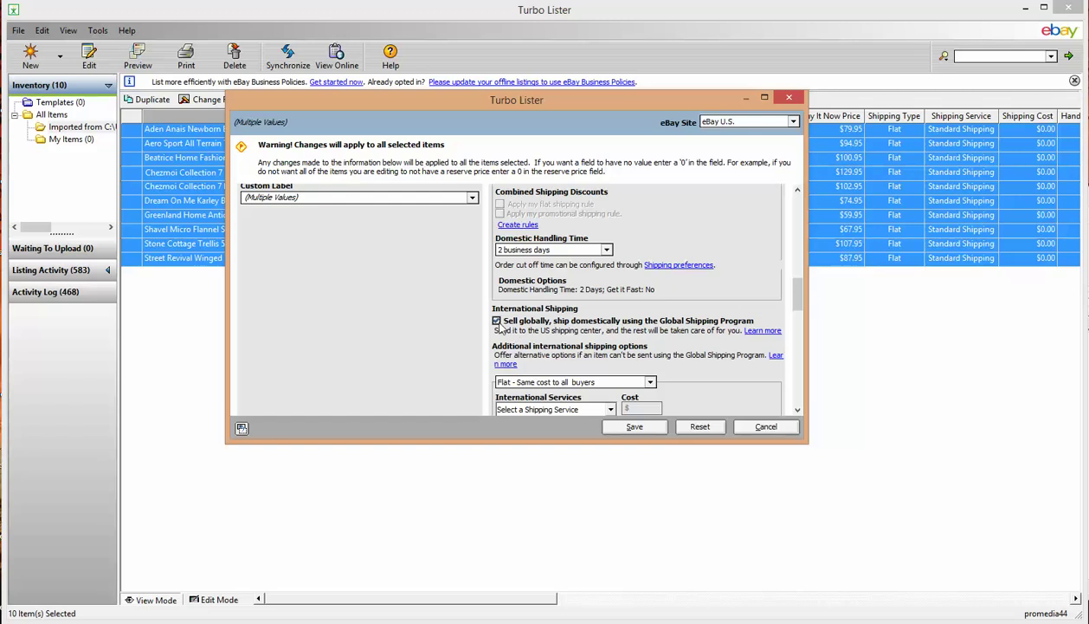
pyautogui.scroll(-3, 693, 338)
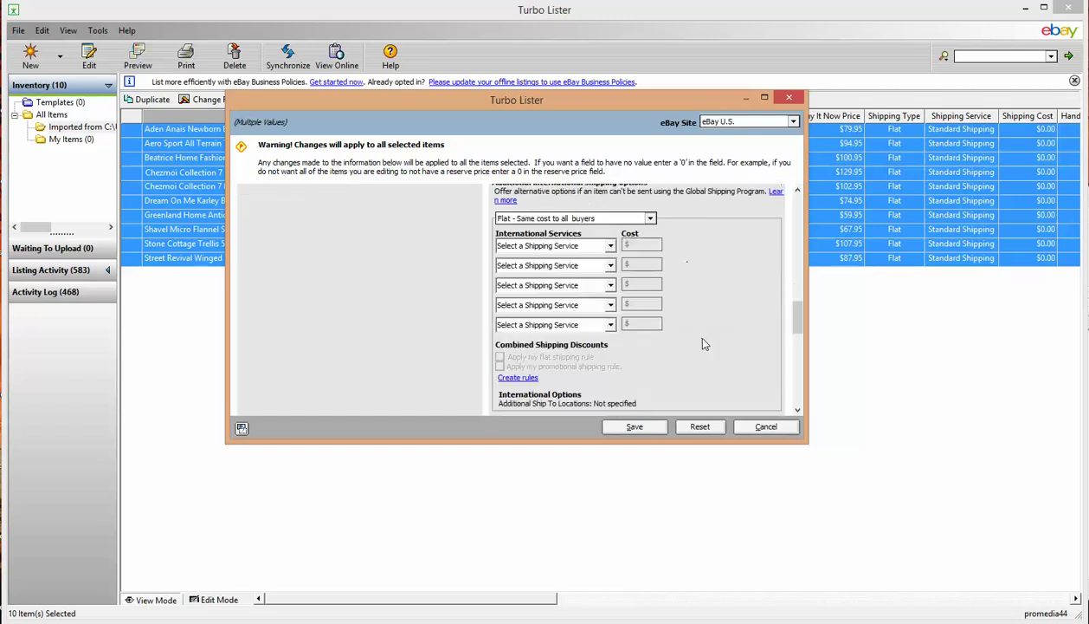
pyautogui.scroll(-2, 704, 344)
pyautogui.scroll(-1, 704, 344)
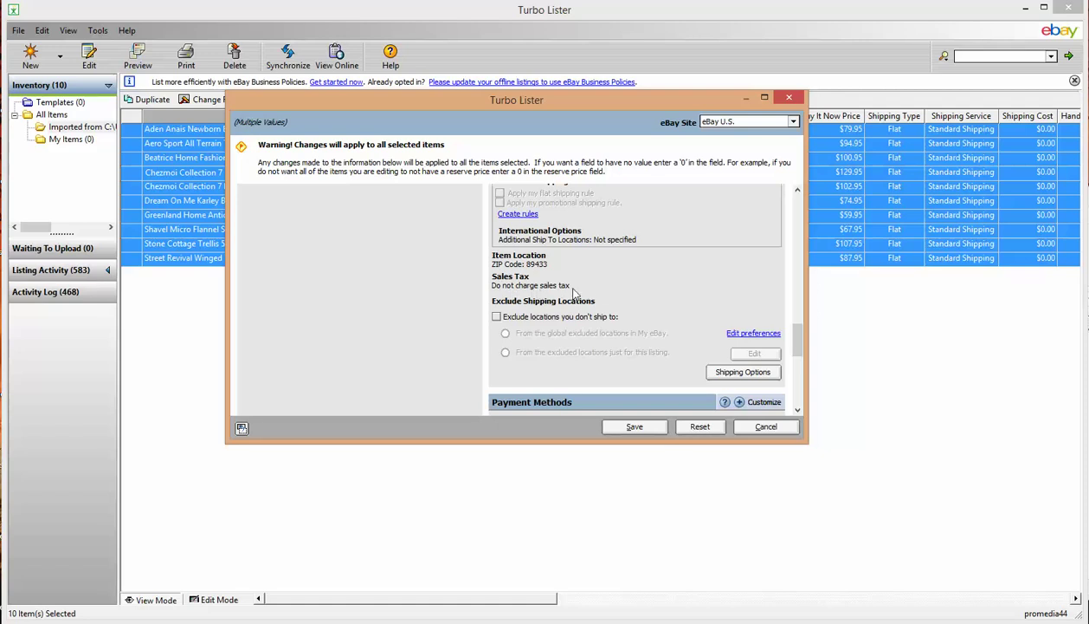
pyautogui.scroll(-2, 636, 283)
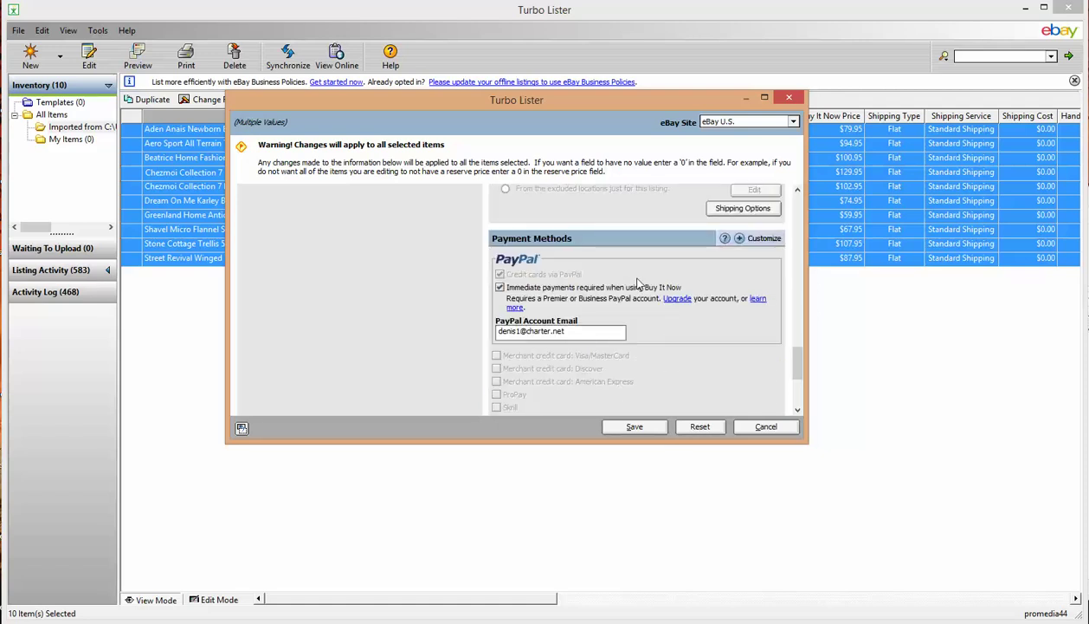
pyautogui.scroll(-1, 649, 292)
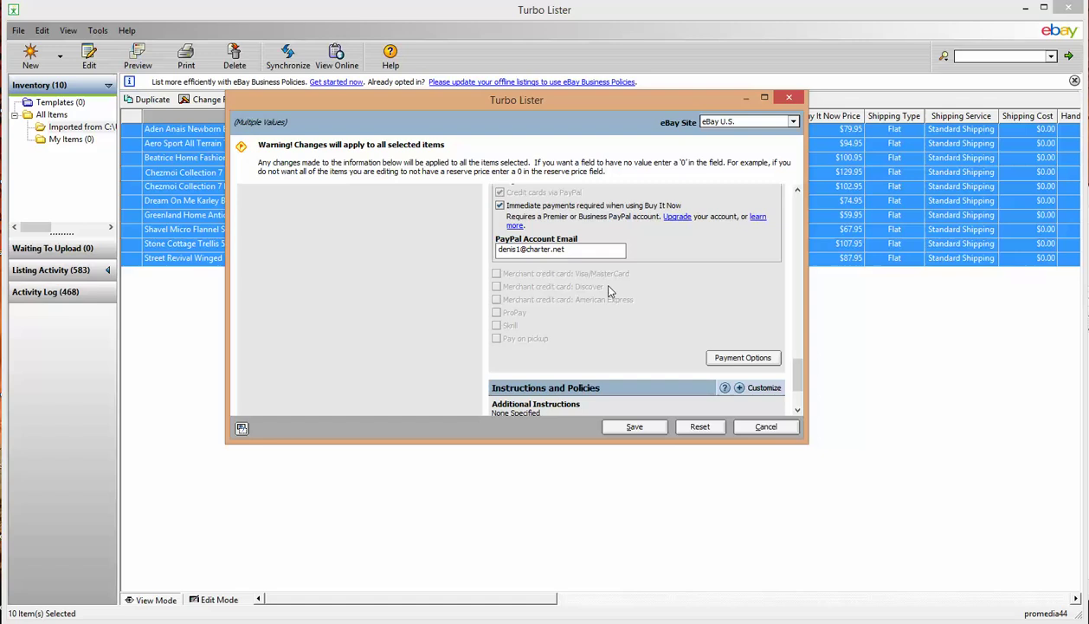
pyautogui.scroll(-1, 608, 290)
# Set the return policy's restocking fee to 20% and save it for future listings
pyautogui.click(755, 370)
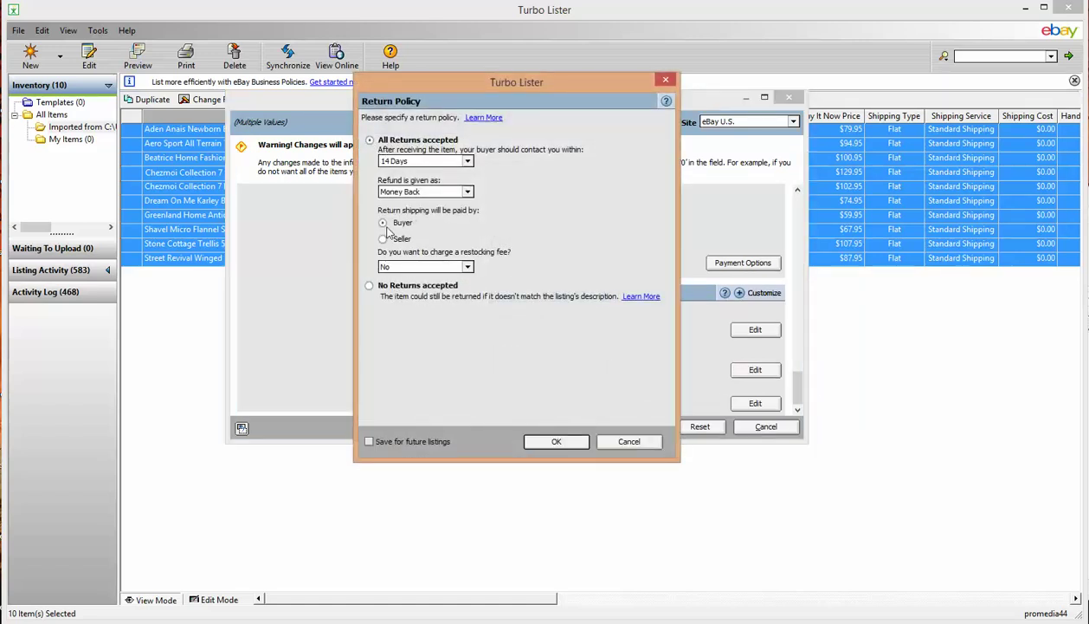
pyautogui.click(402, 269)
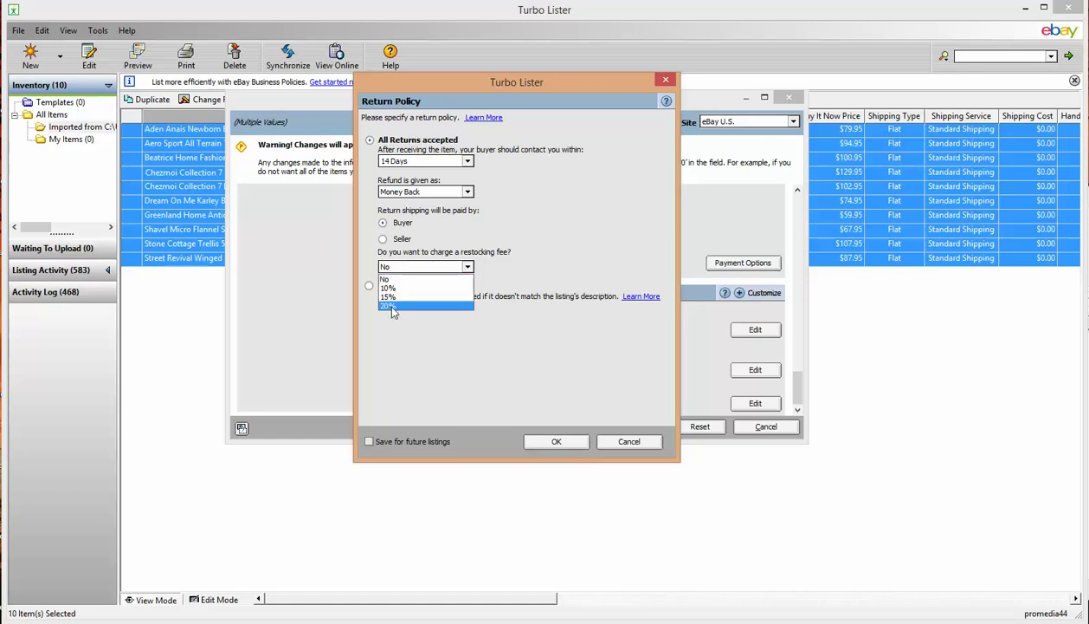
pyautogui.click(388, 306)
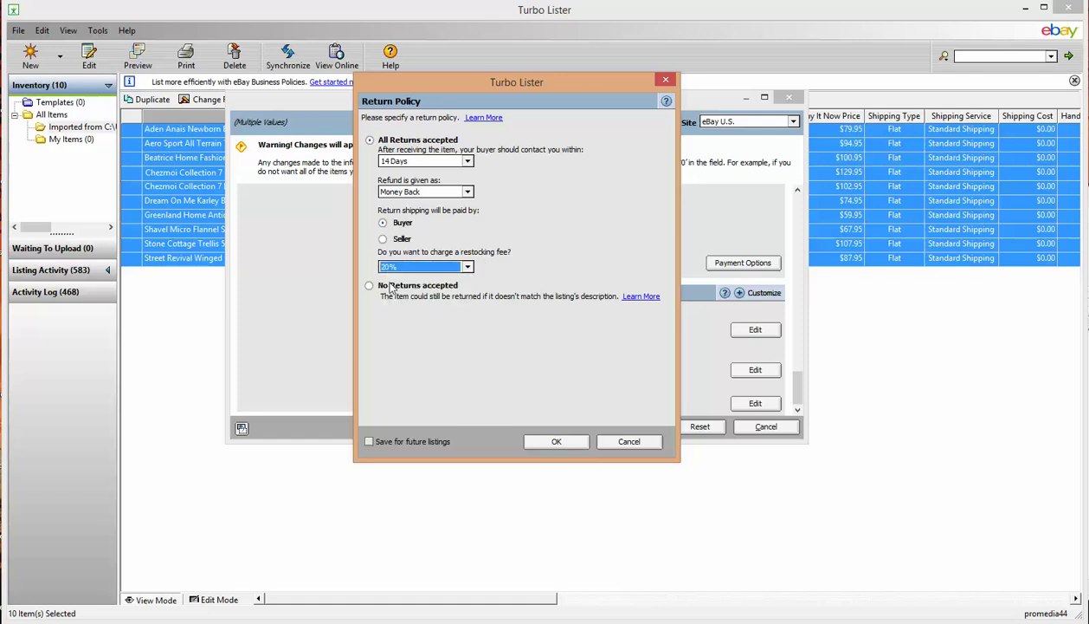
pyautogui.click(368, 442)
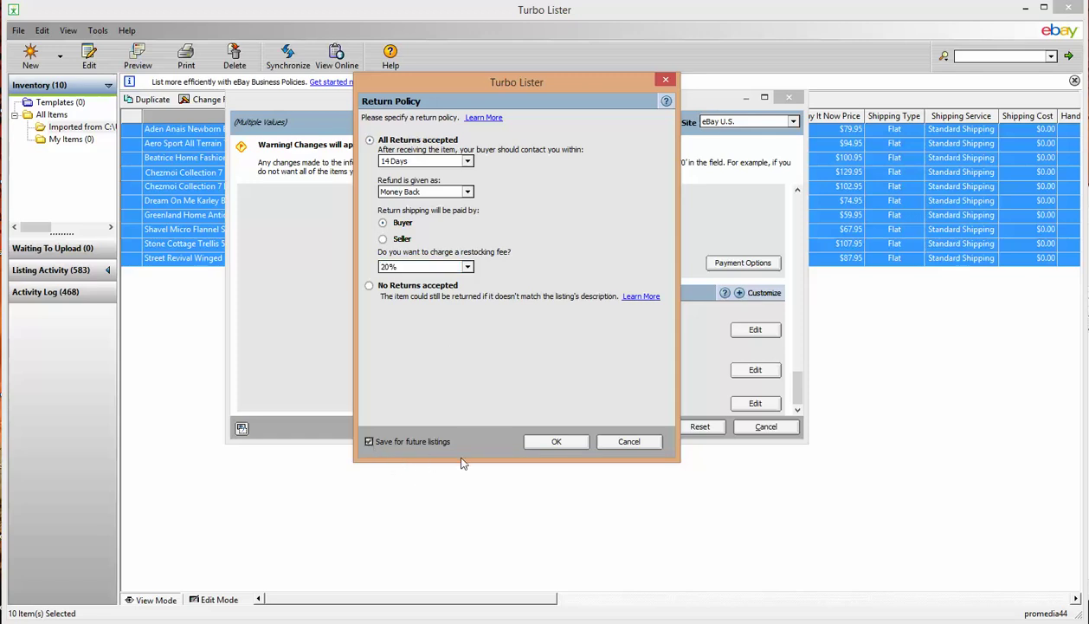
pyautogui.click(557, 441)
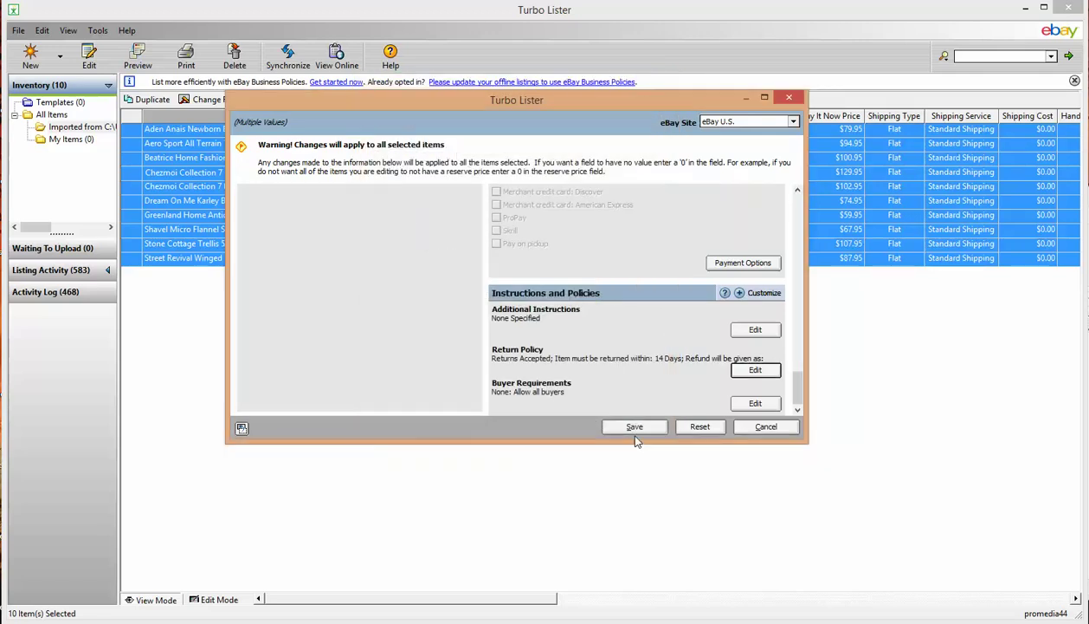
# Save the bulk edits and apply them to all ten items
pyautogui.click(634, 426)
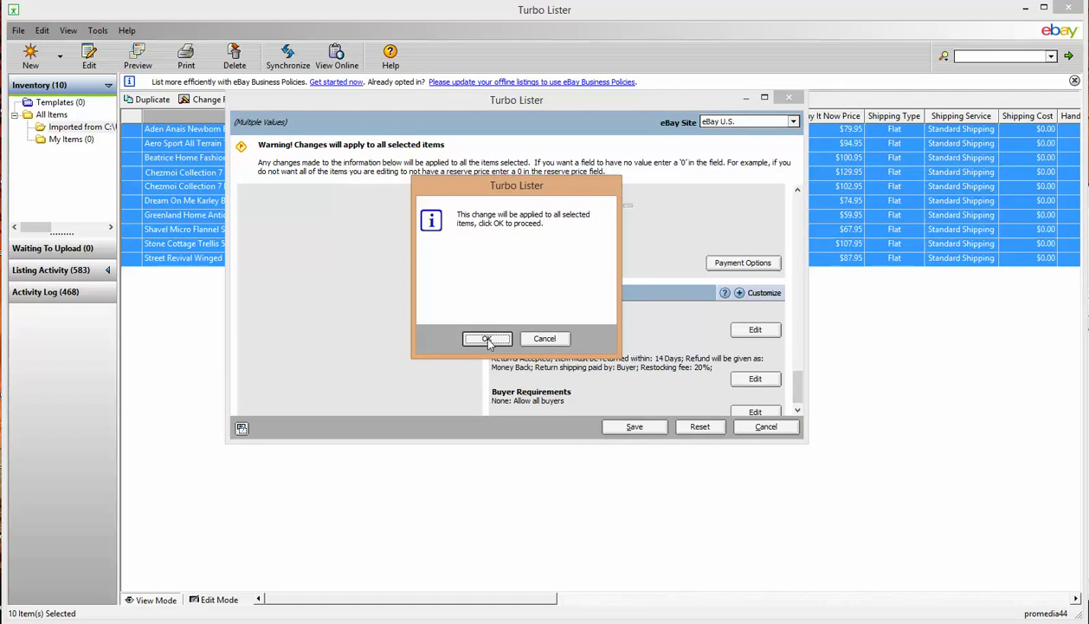
pyautogui.click(487, 340)
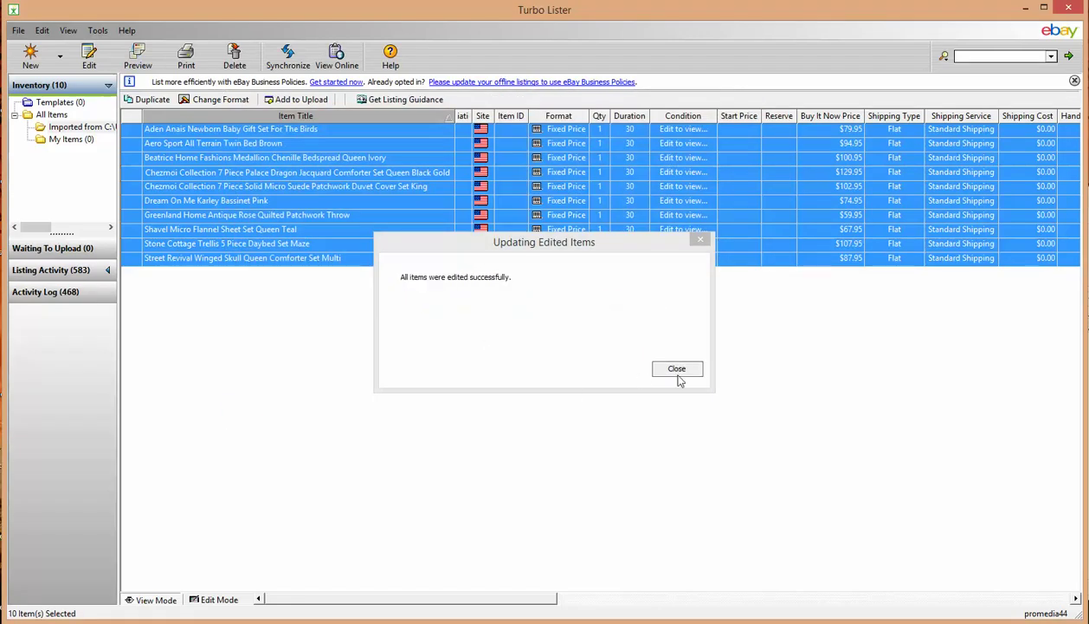
pyautogui.click(677, 369)
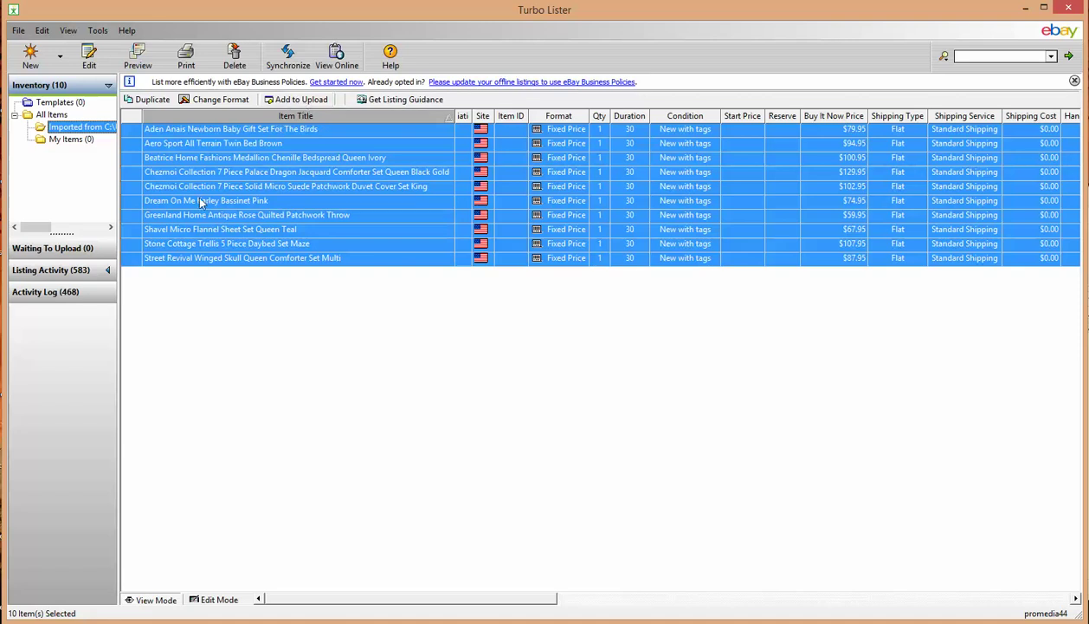
# Queue the ten edited items for upload and calculate their fees, totalling $3.00
pyautogui.click(288, 98)
pyautogui.click(512, 387)
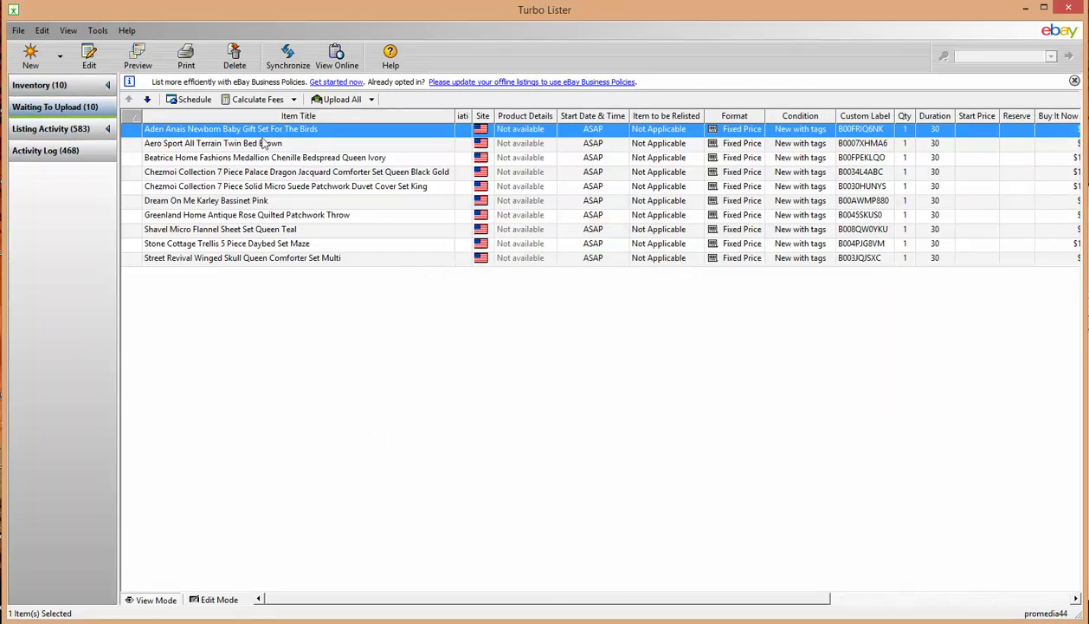
pyautogui.keyDown('shift'); pyautogui.click(303, 263); pyautogui.keyUp('shift')
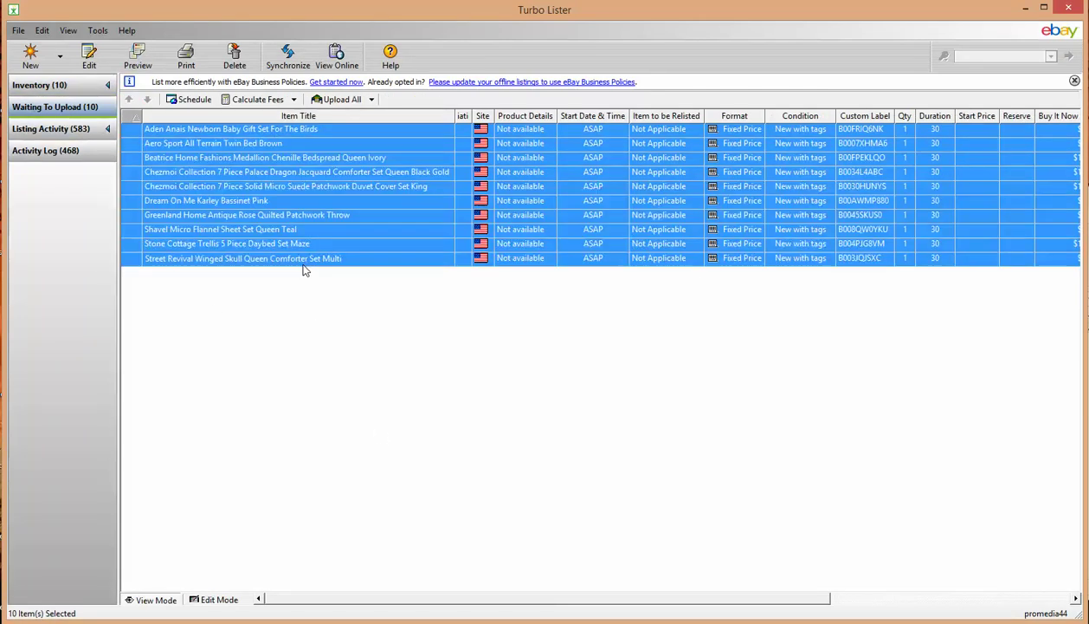
pyautogui.click(340, 99)
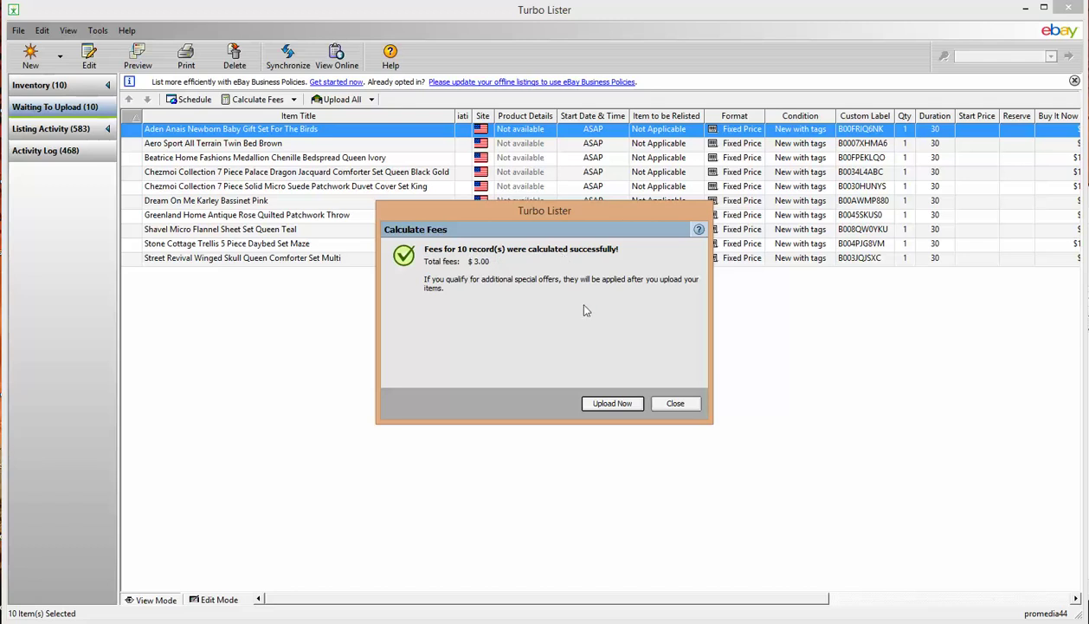
# Upload all ten queued items to eBay and dismiss the success message
pyautogui.click(611, 404)
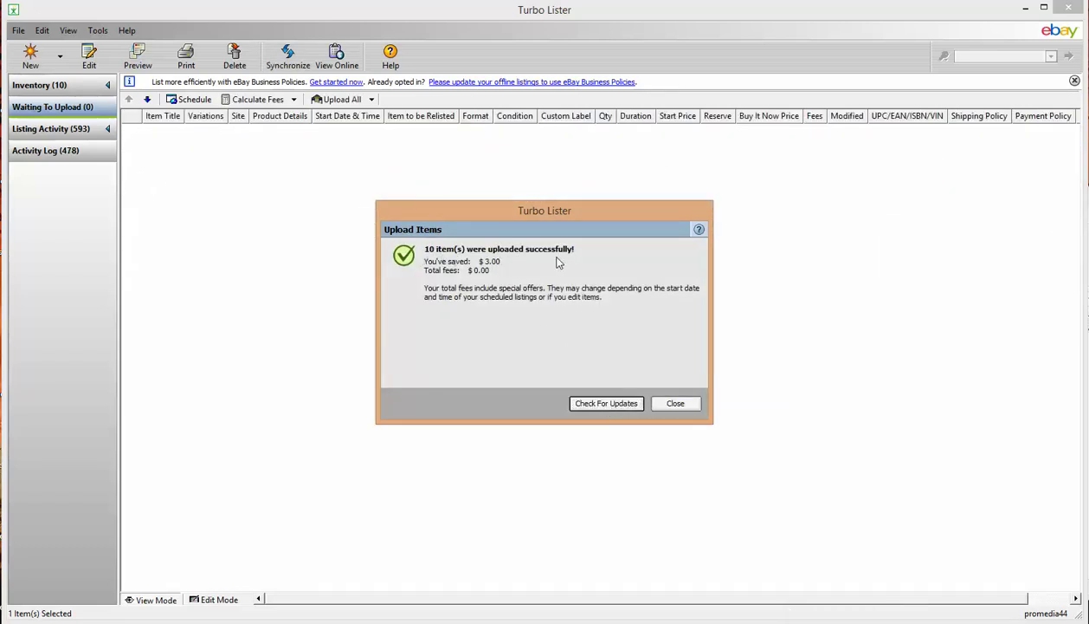
pyautogui.click(691, 405)
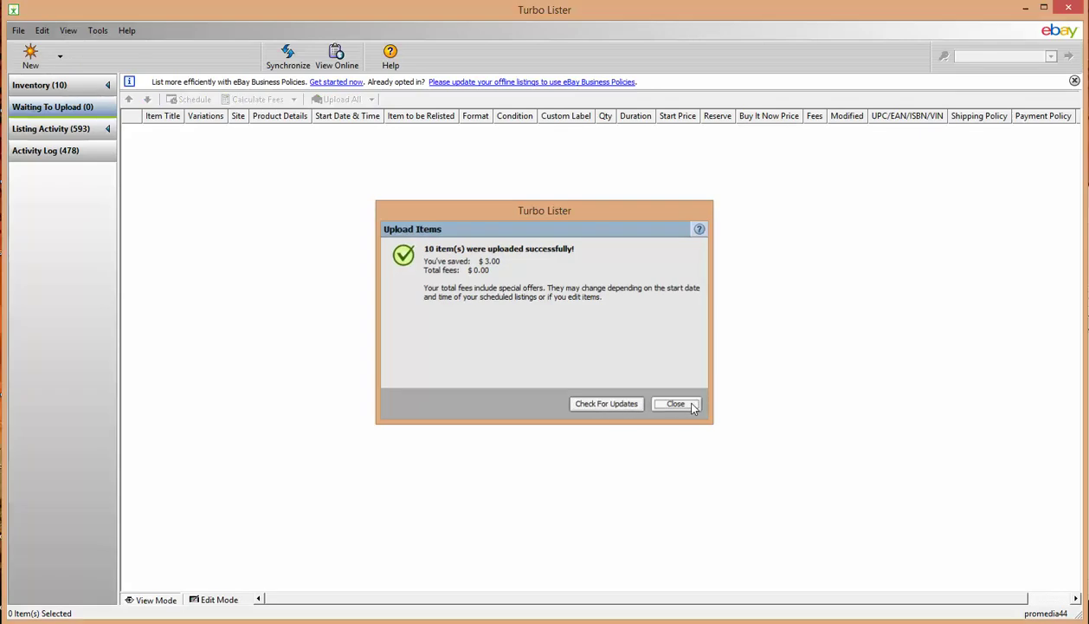